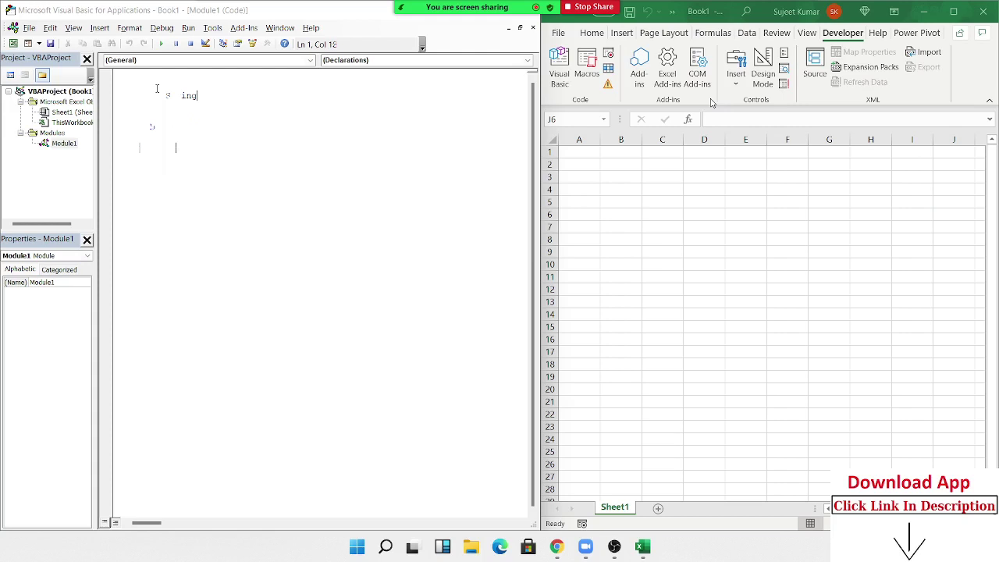
- Write Sub rr that reads a month via InputBox, adds a sheet named m, and fills A3 and B3
text(()
text(ra)
text(nge("A)
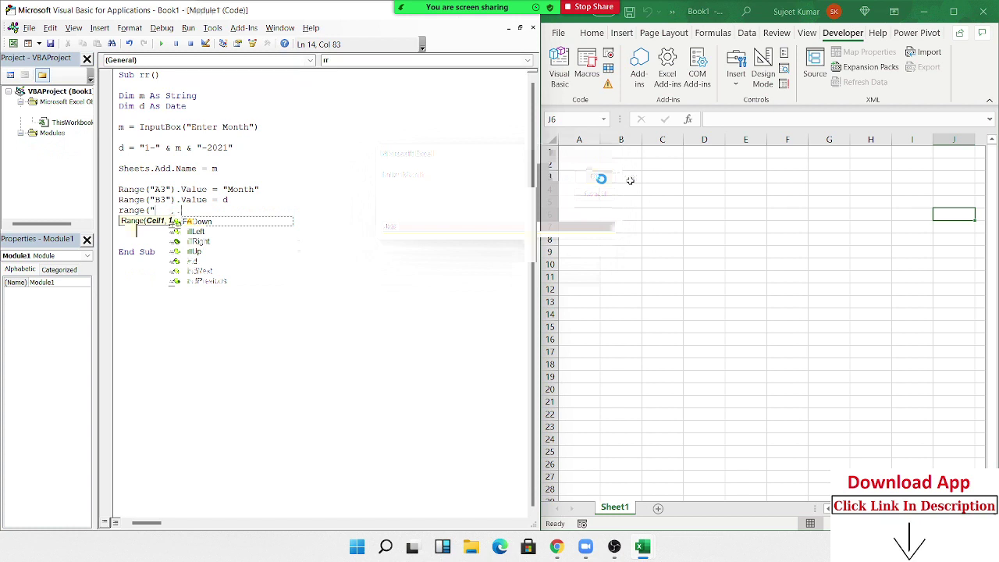
- Format B3 as MMM-yy, add A6 'Sr No.' and B6 'Name' header lines, and test-run the macro
text(v)
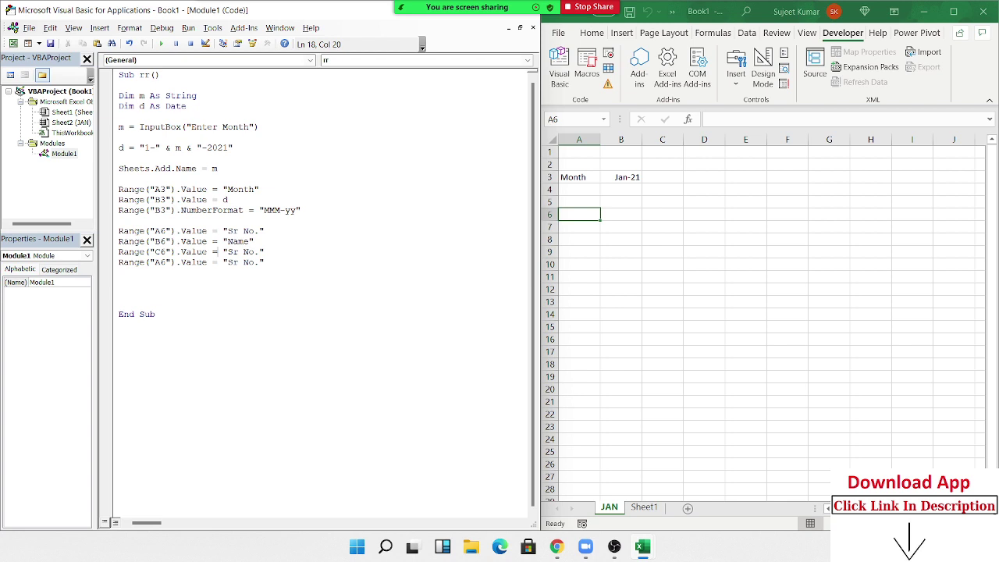
- Change the C6 header to 'DOJ', set E6 to date d, and begin the F6 formula line
key(Right)
text(range("E)
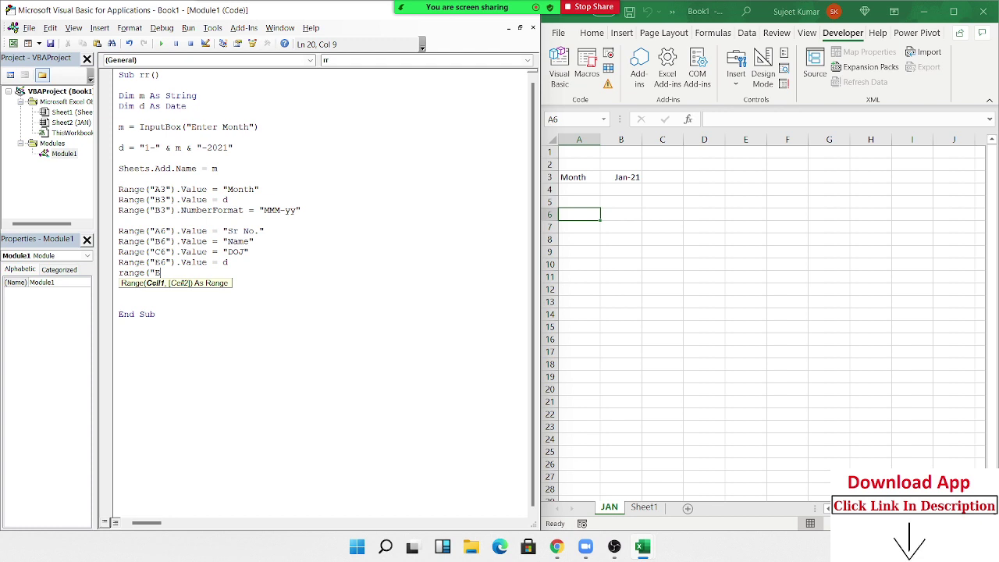
key(BackSpace)
text(F6").Value = "=)
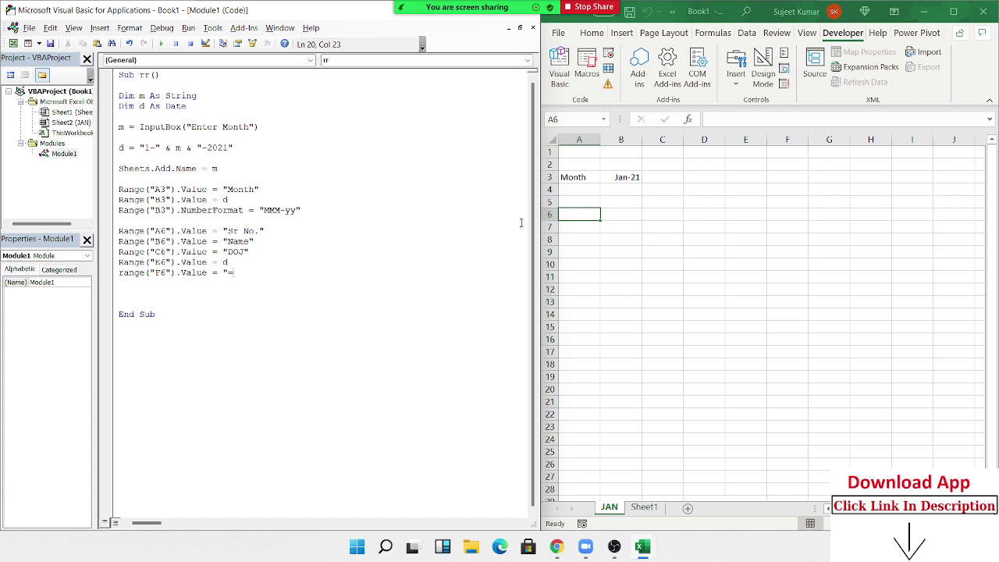
- Add the D6 'Dept.' and F6 '=e6+1' lines, then step through the macro with F8
key(F8)
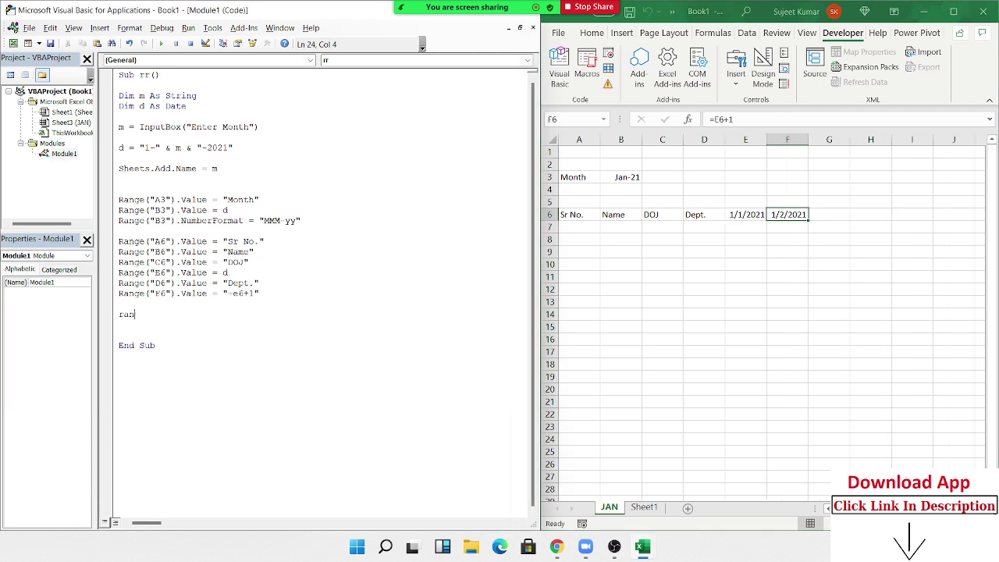
- Finish the macro run so JAN shows 1/1/2021 in E6 and 1/2/2021 in F6
text(ge)
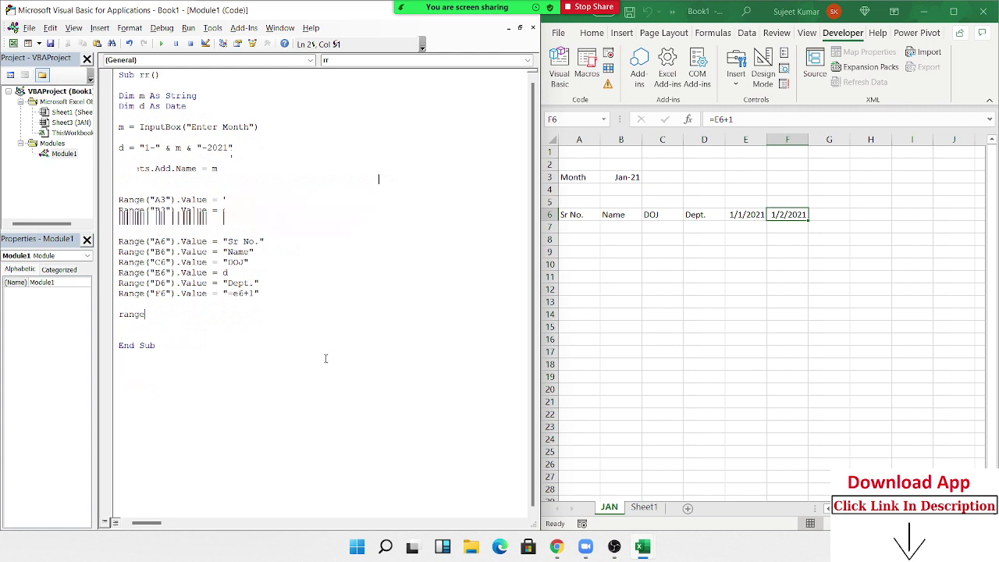
key(F5)
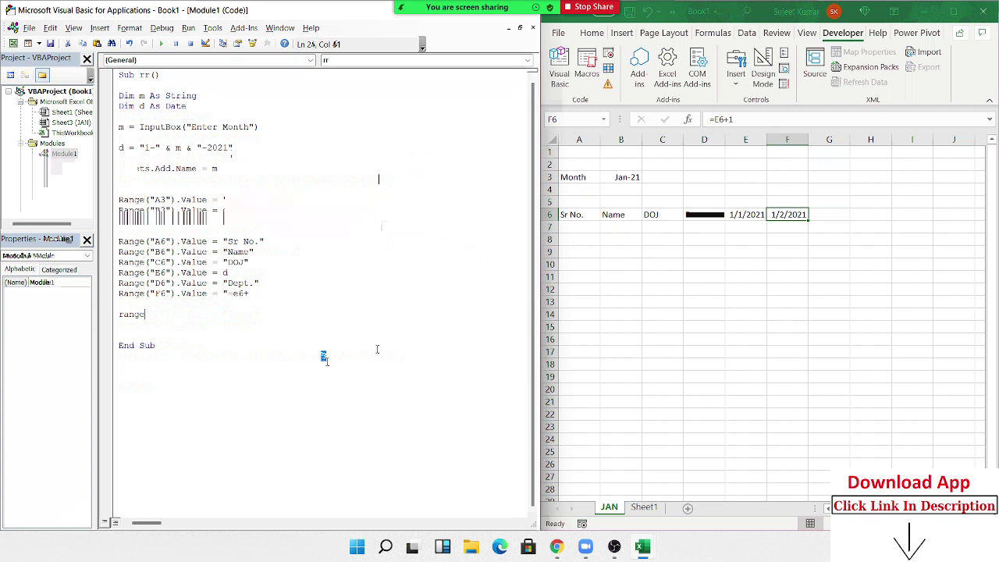
key(F8)
- Widen the date columns on sheet FEB and select cell E5 above the first date
drag(809, 142, 818, 147)
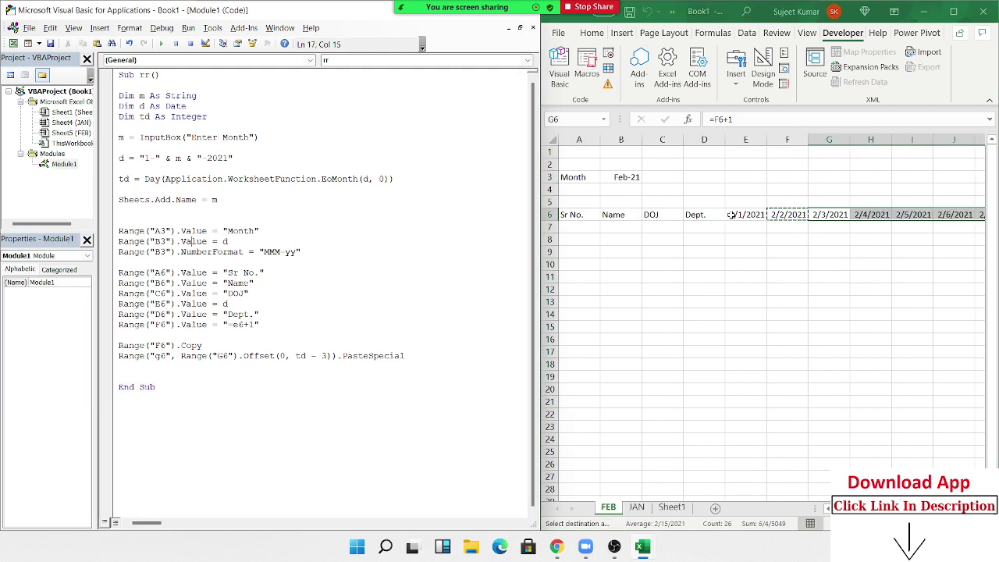
drag(933, 143, 931, 144)
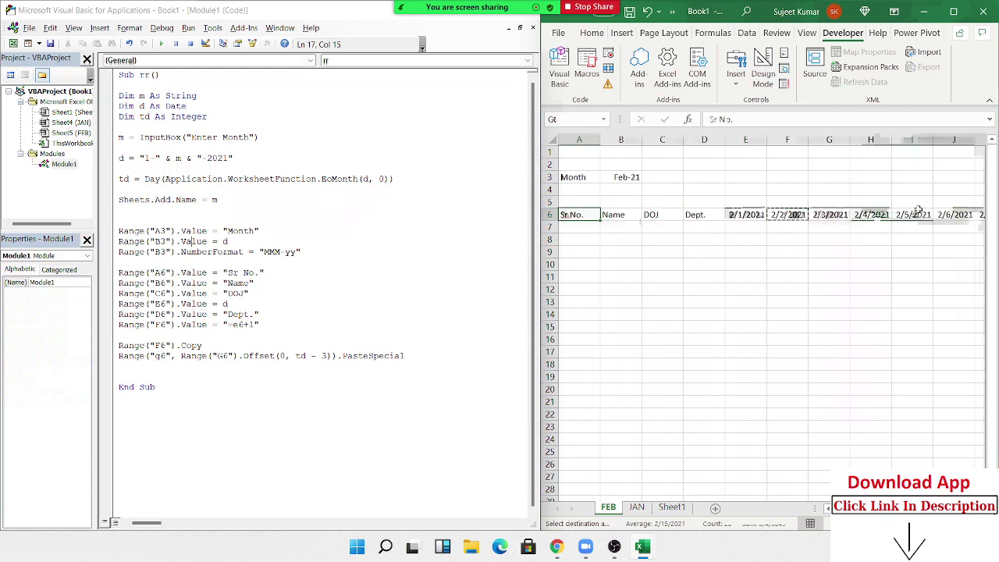
click(753, 204)
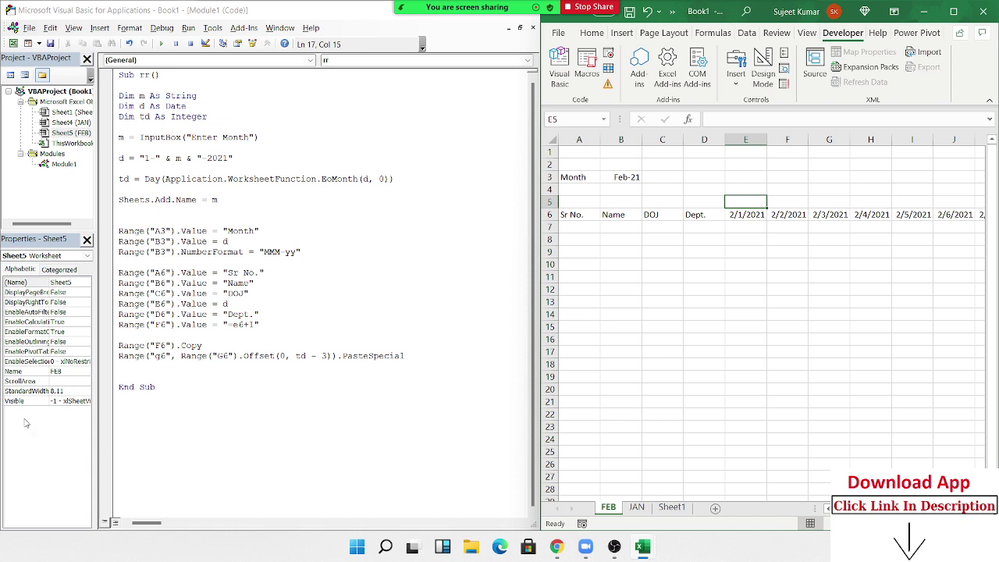
- Below the paste line, add a statement writing =Text(e6,"DDD") into E5 for the weekday name
click(156, 365)
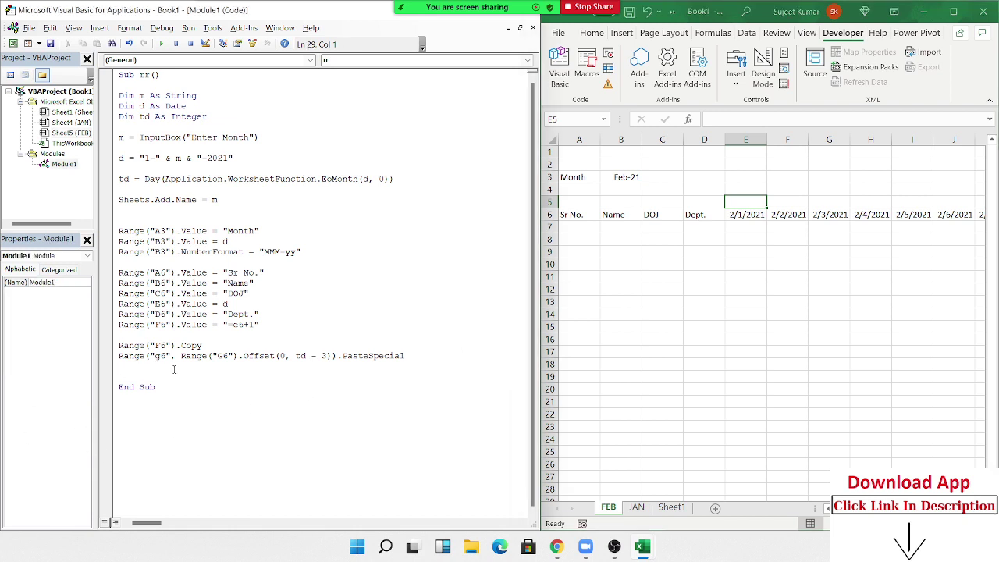
key(Return)
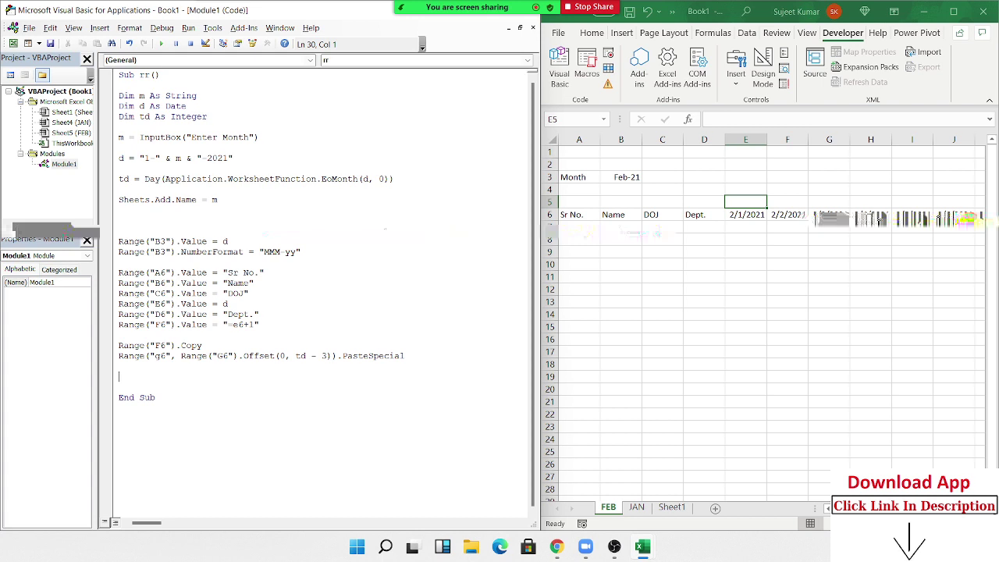
click(119, 366)
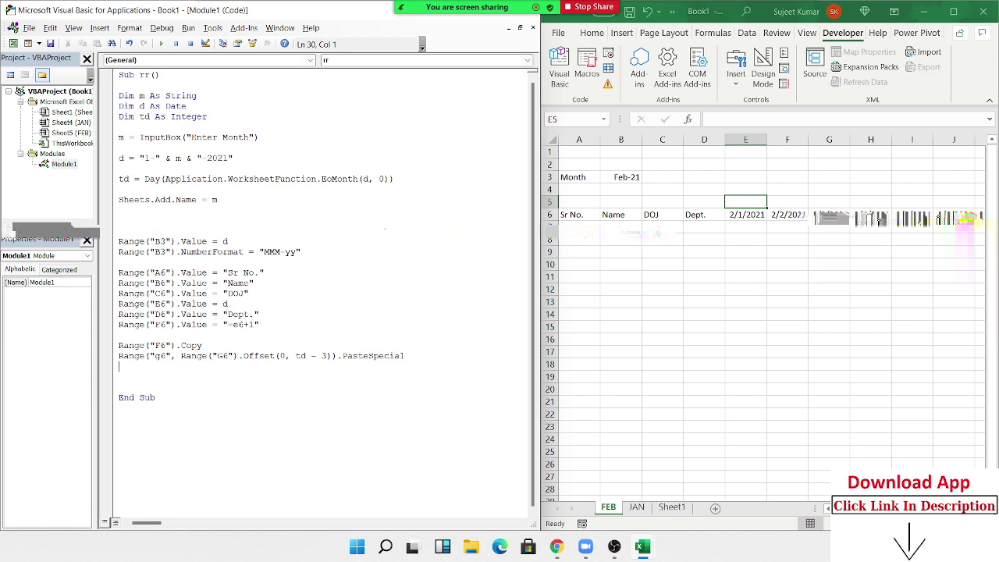
text(Rang)
text(("E6)
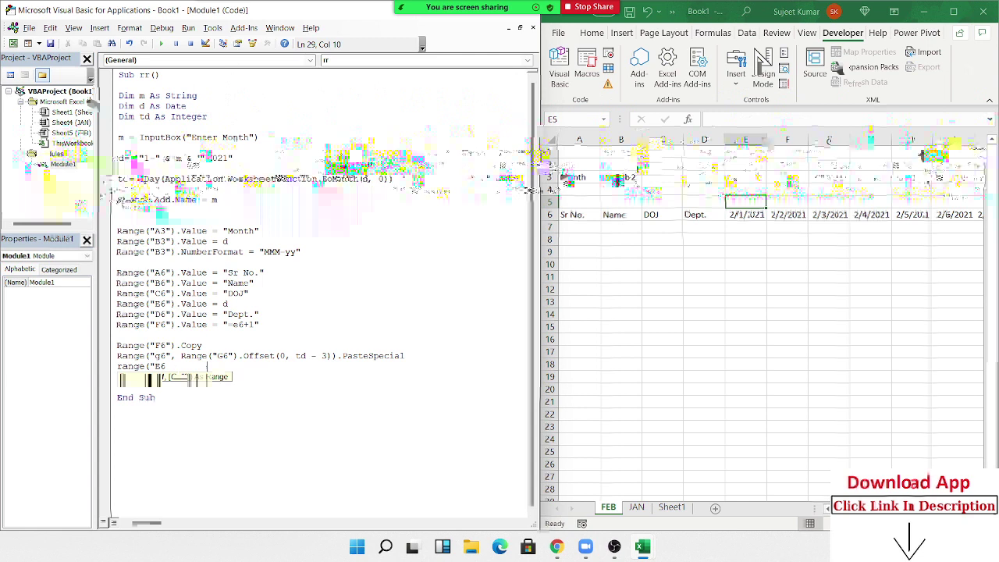
text(").Value =)
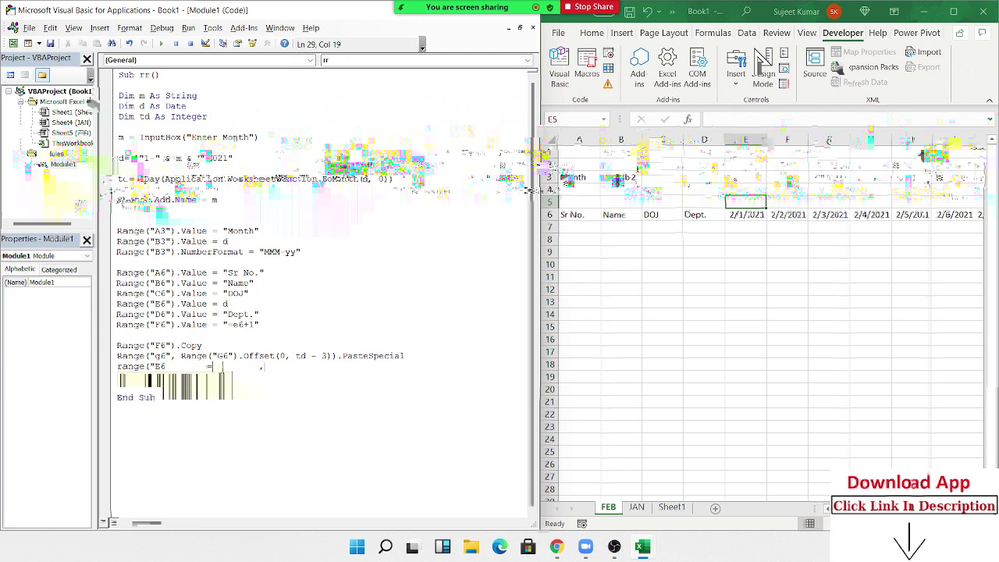
text(D)
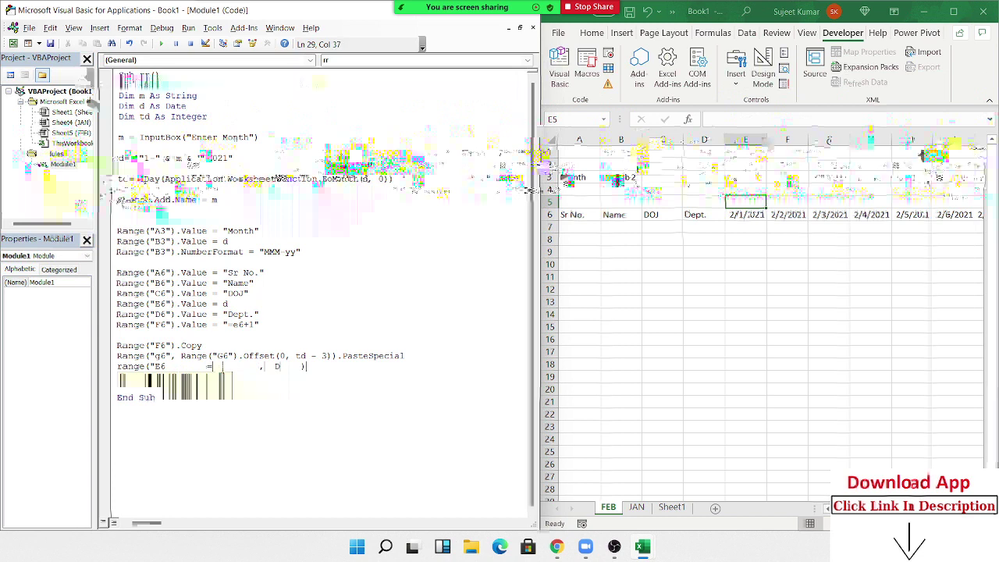
text(ate))
key(Return)
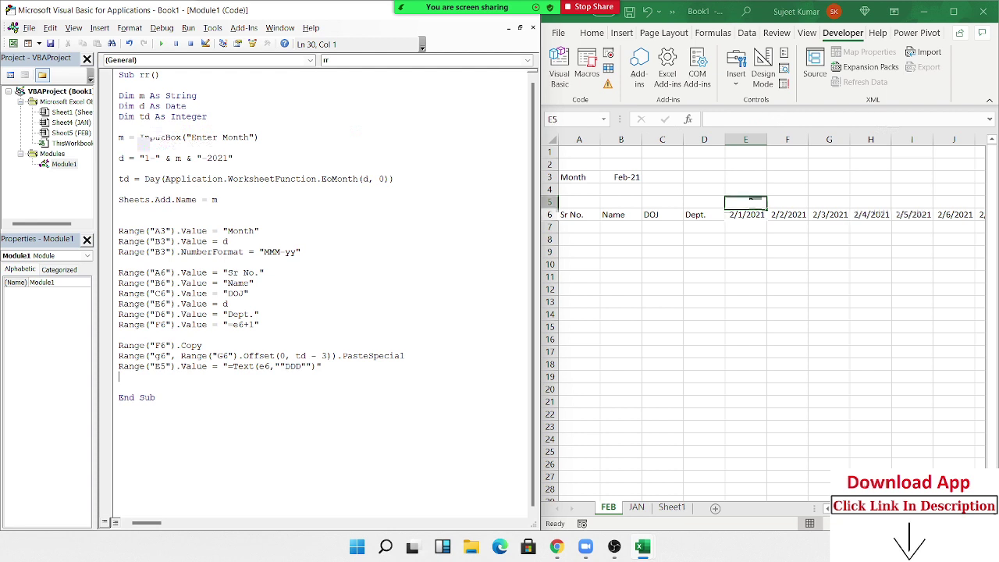
- Test the weekday formula by entering =TEXT(E6,"DDD") directly in cell E5
double_click(751, 202)
text(=)
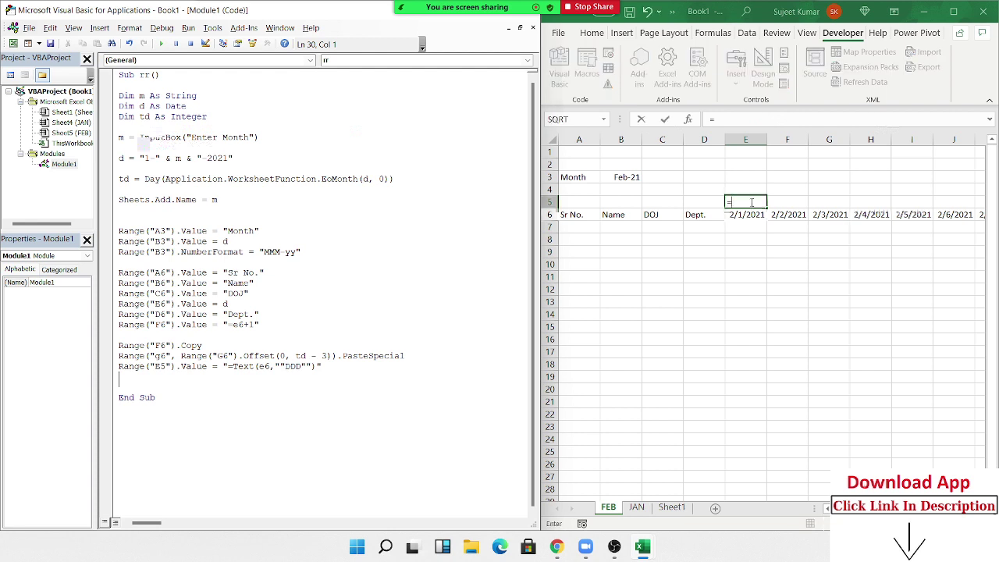
text(te E6)
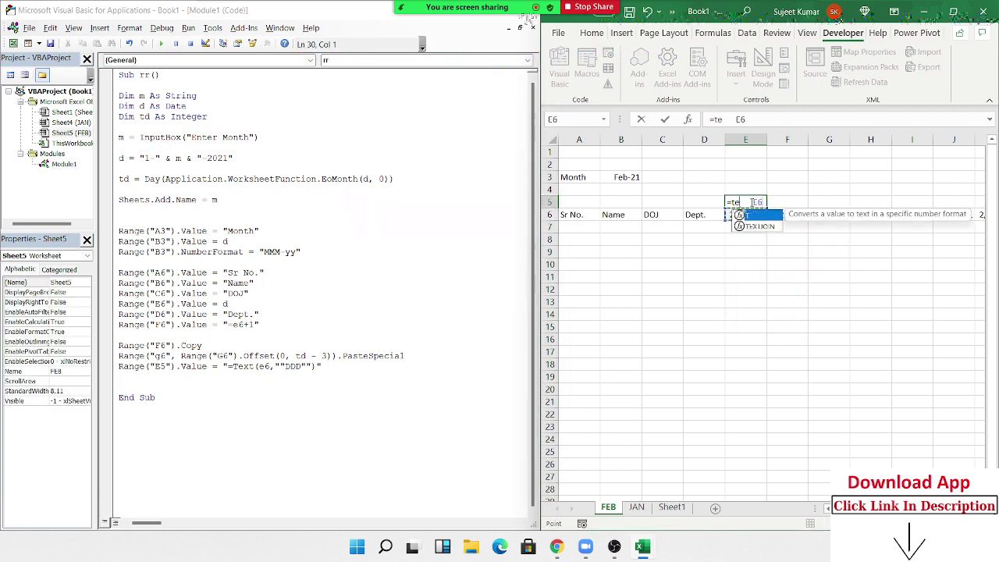
key(Tab)
key(Down)
text(,"")
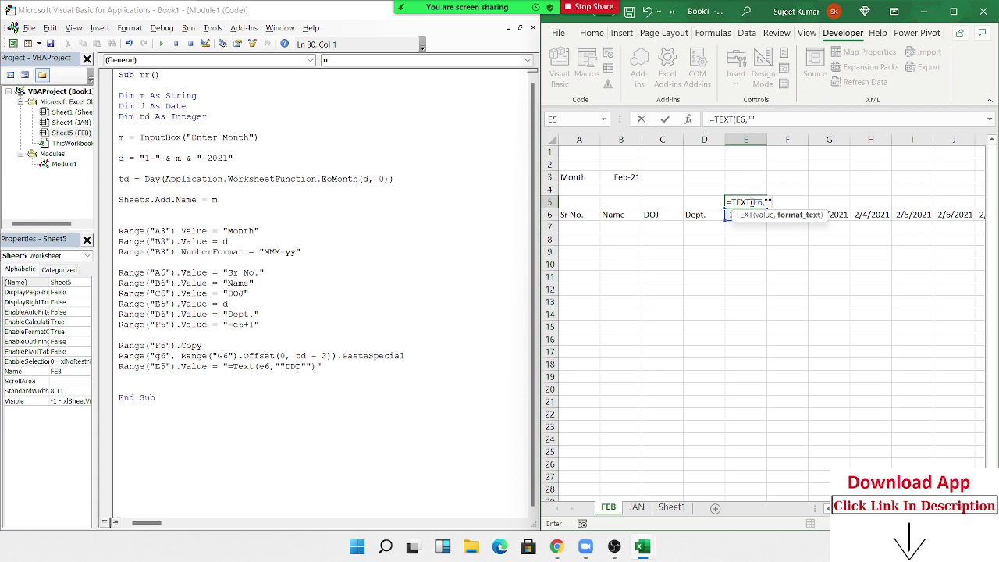
- Double the quotes around DDD in the macro's E5 line
double_click(296, 367)
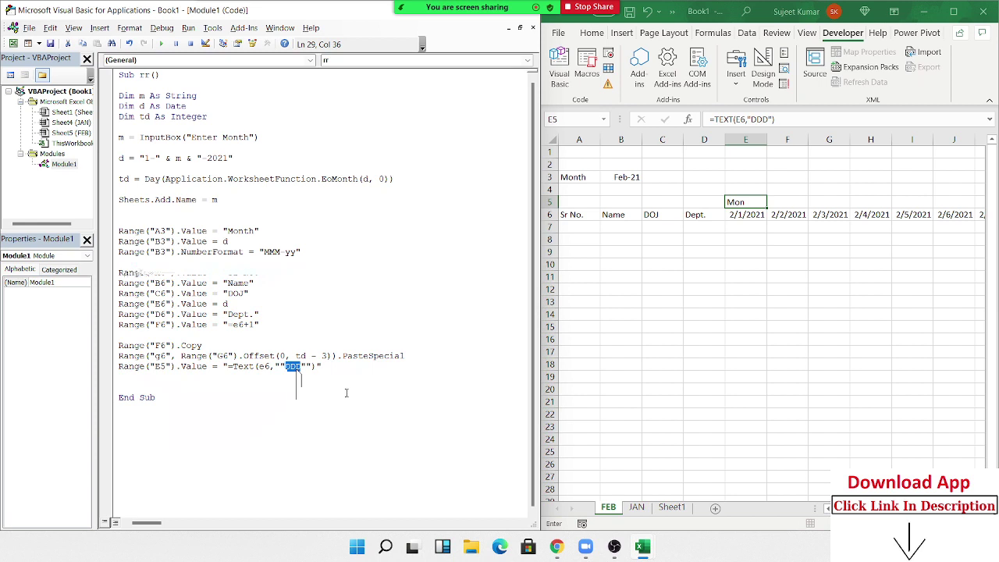
key(ctrl+z)
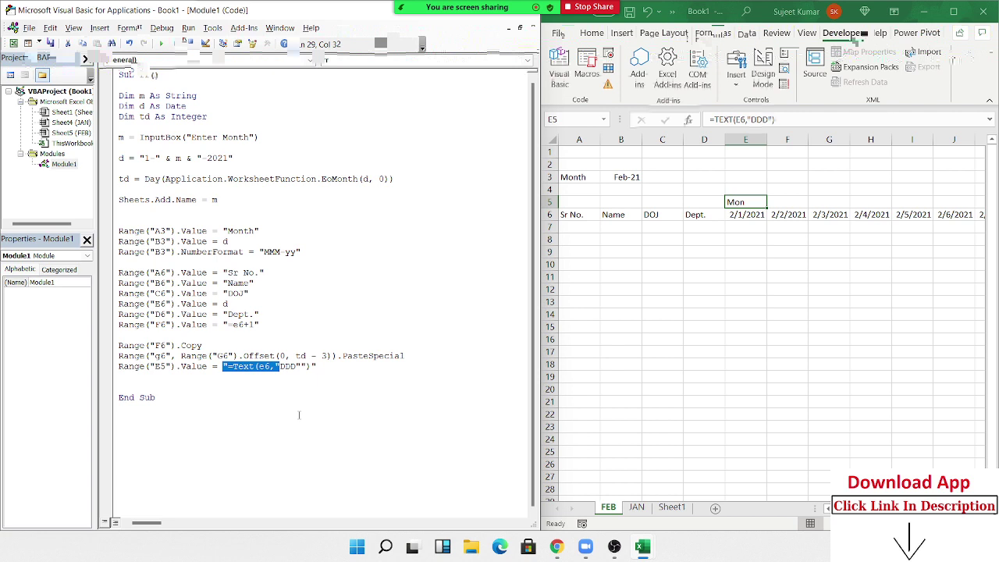
text(")
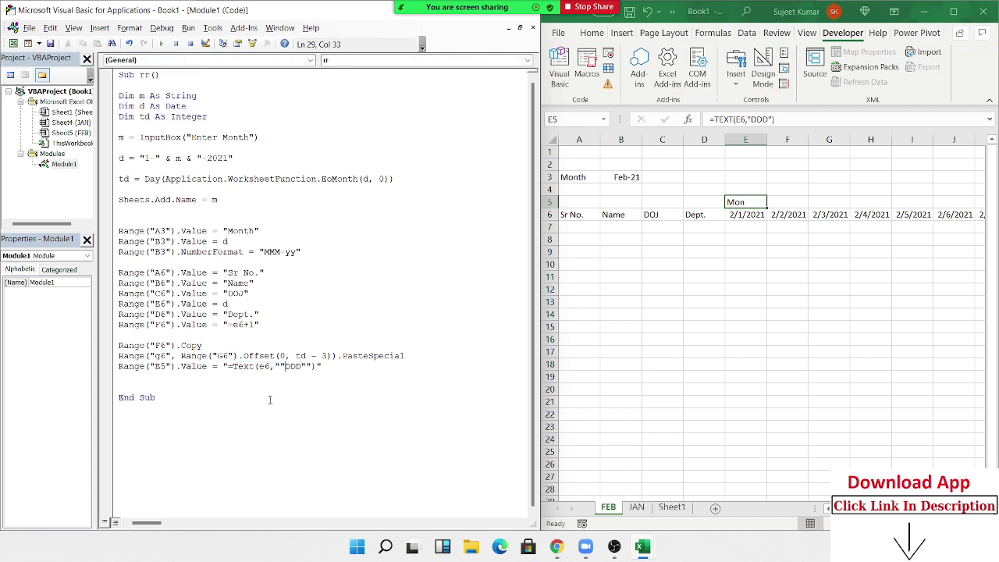
click(252, 374)
double_click(731, 207)
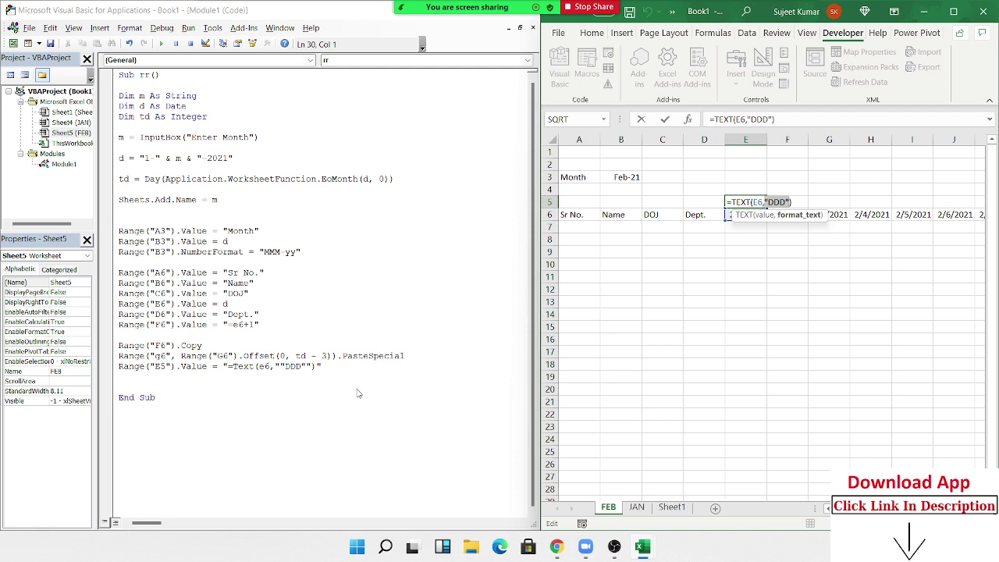
click(778, 201)
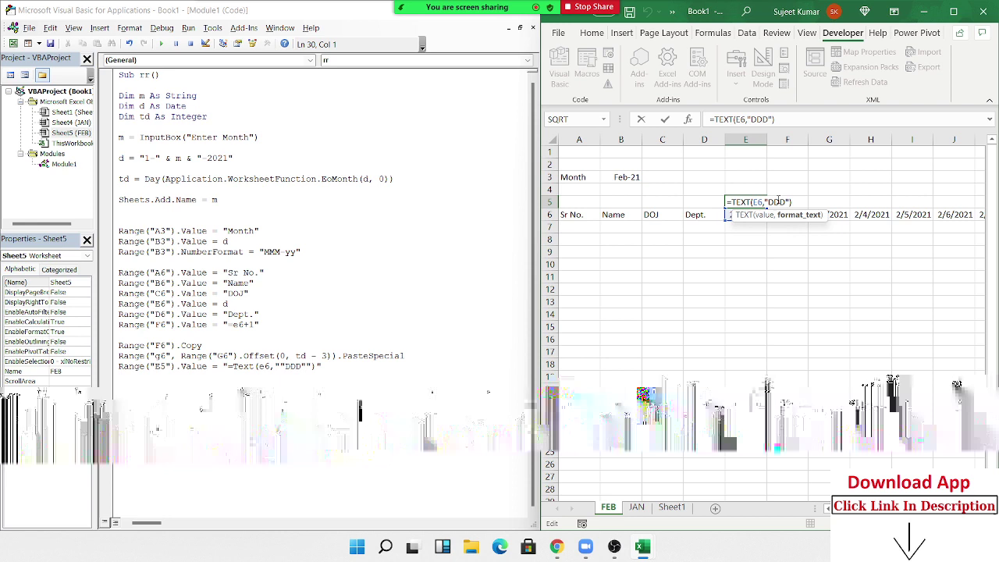
key(BackSpace)
key(Delete)
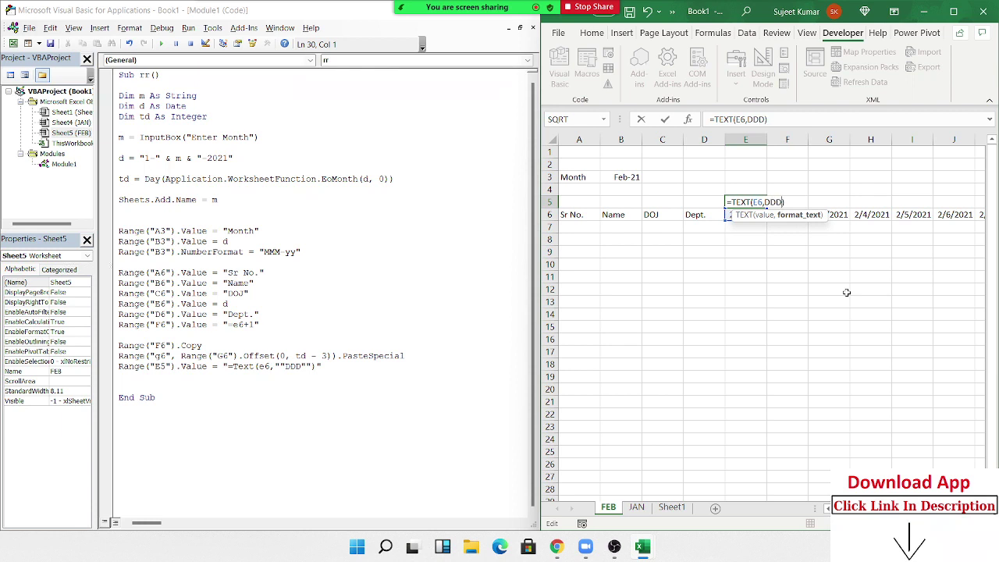
text(")
key(ctrl+Return)
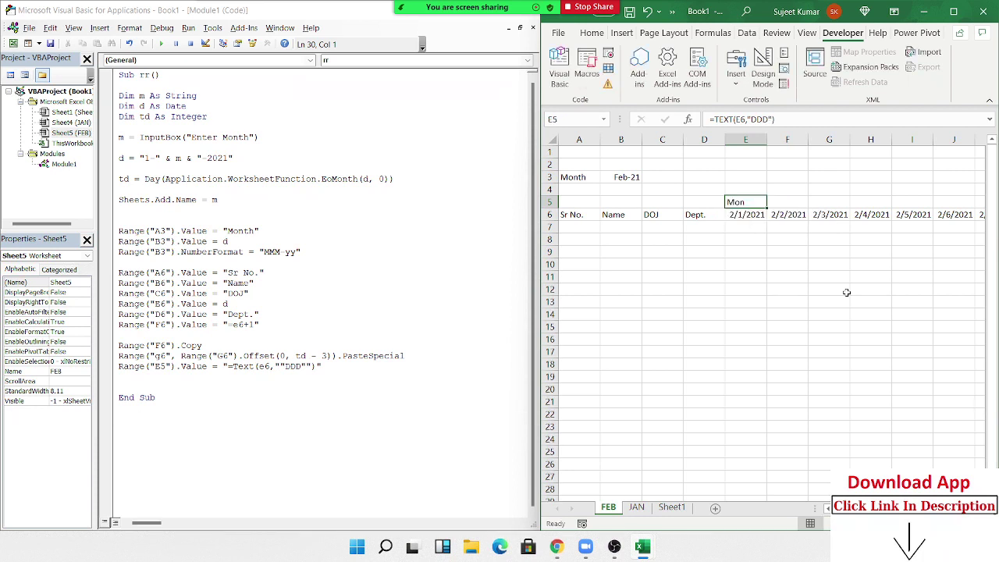
drag(302, 366, 321, 366)
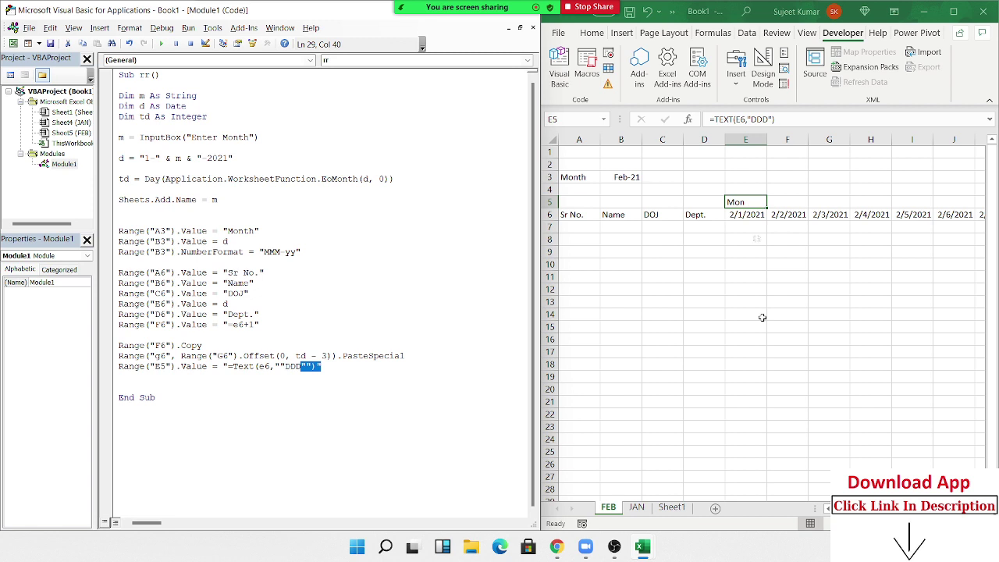
key(Up)
key(Up)
click(745, 177)
text(=IF)
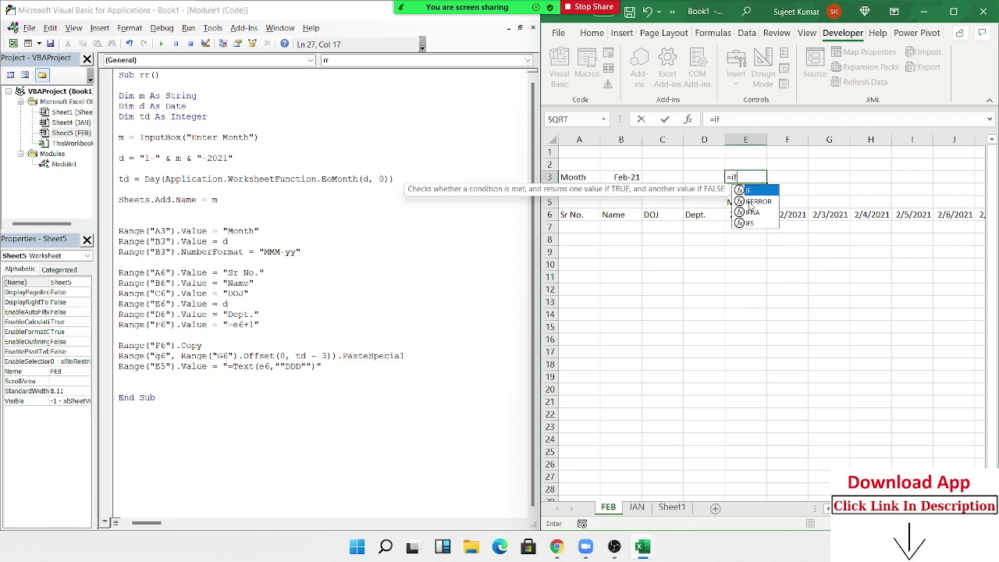
text(()
key(Left)
key(Left)
key(Left)
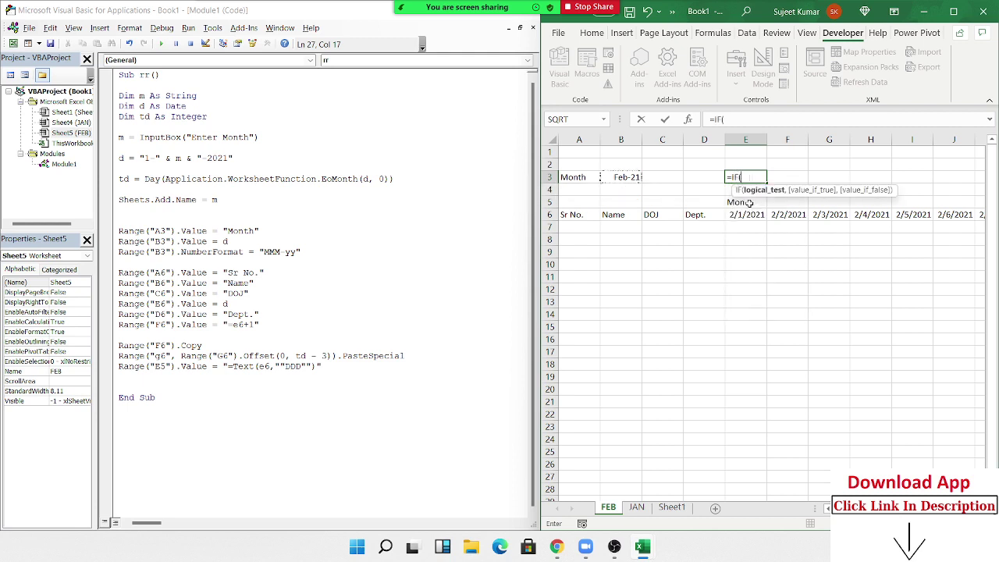
text(,"ok)
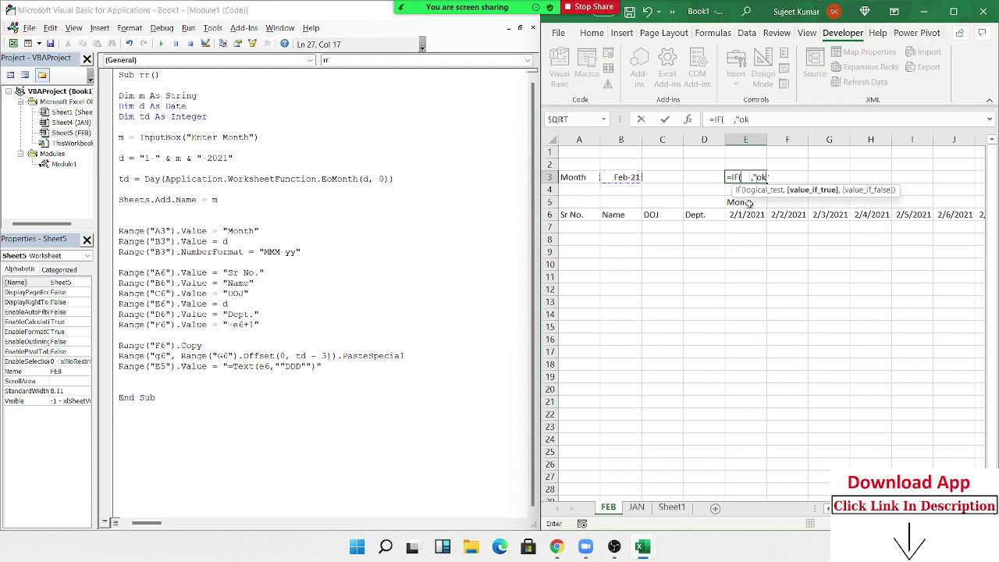
text(")
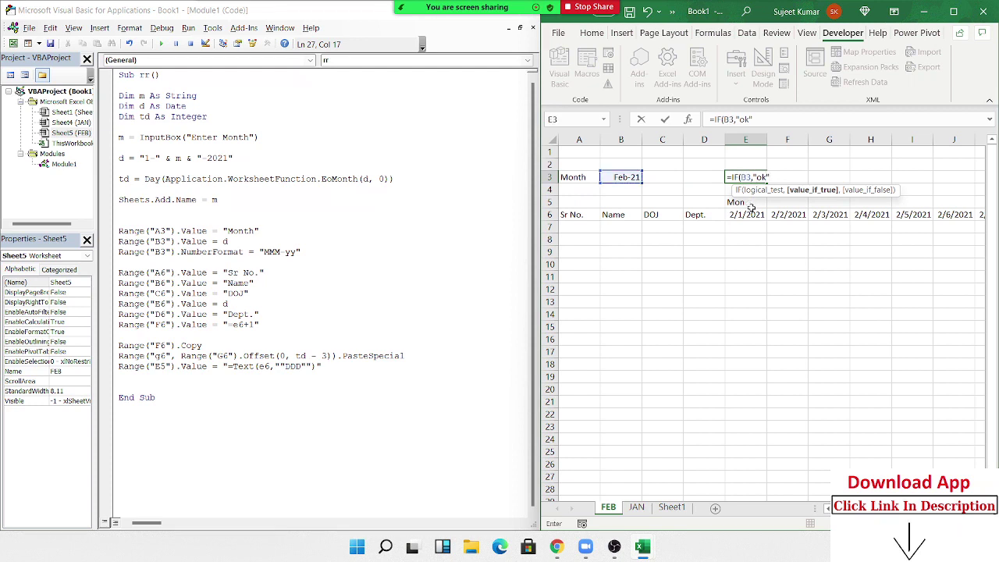
key(Escape)
click(241, 384)
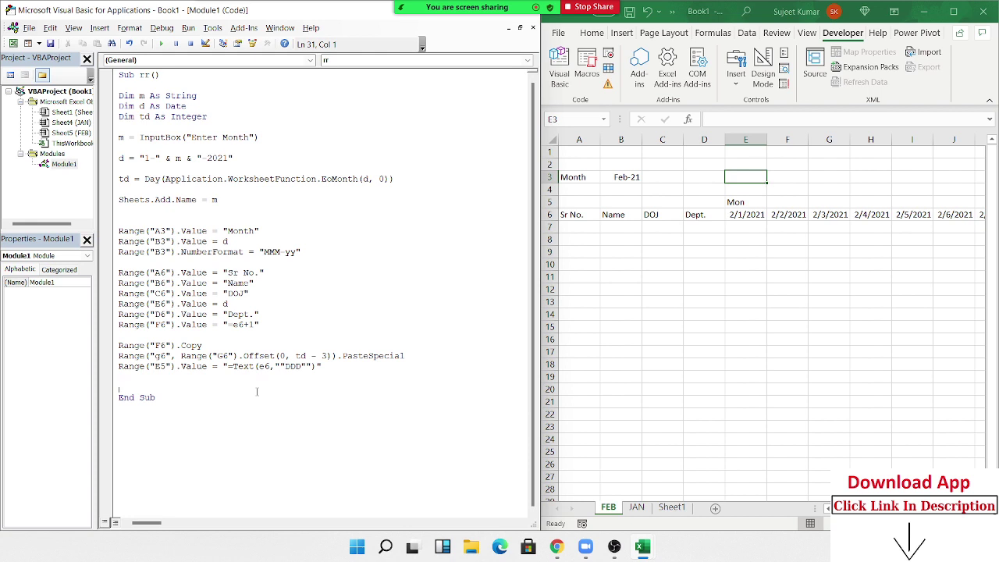
- Insert blank lines above End Sub, below the E5 weekday statement
key(Up)
key(Return)
key(Return)
key(Up)
key(Up)
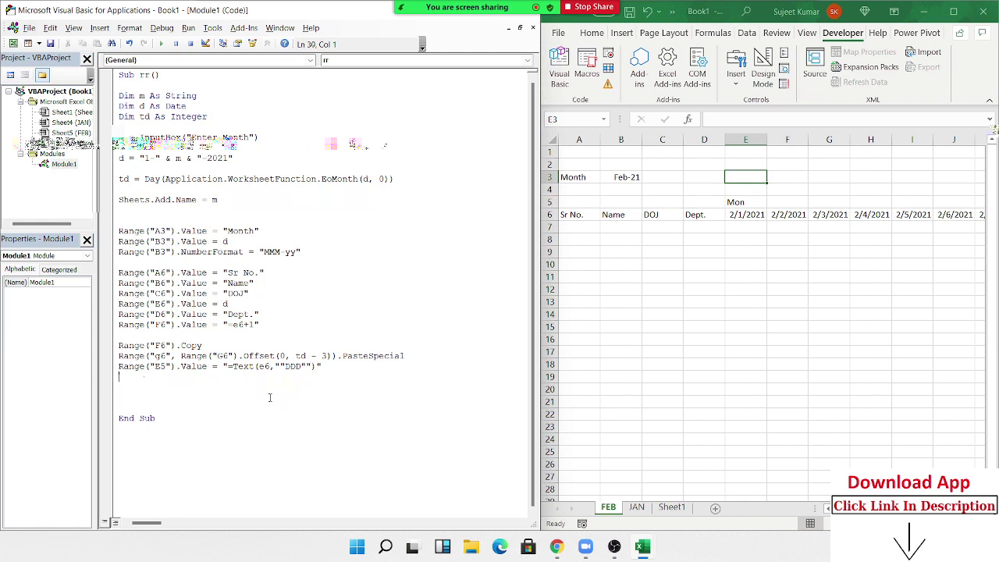
text(Range)
key(BackSpace)
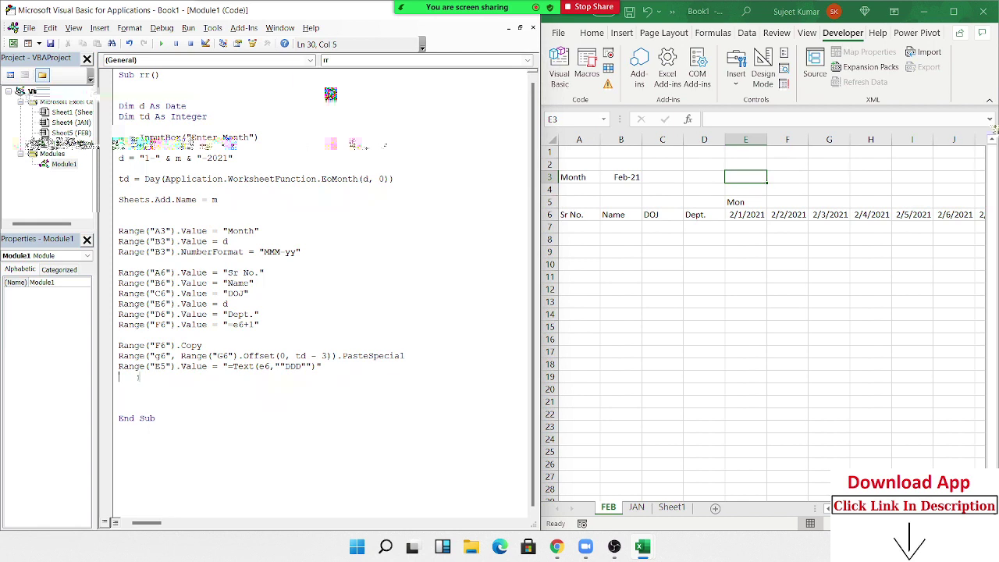
key(ctrl+z)
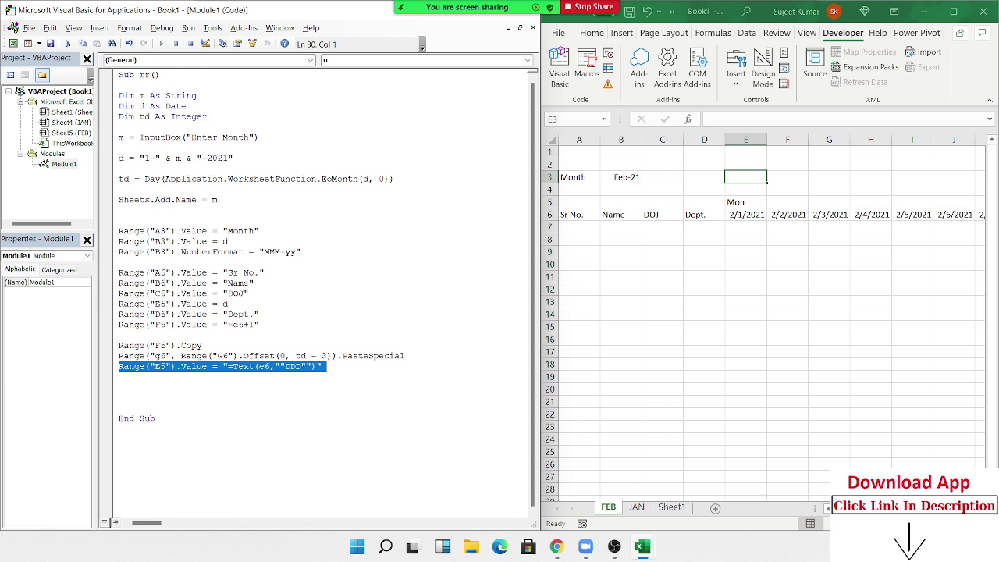
key(Down)
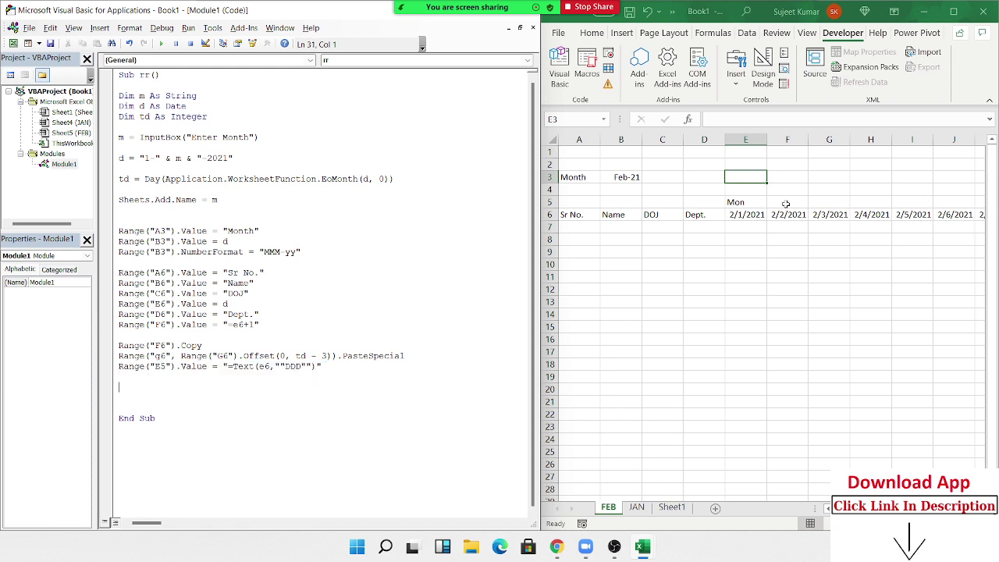
- Review cells E5, E6, G6 and D6 on the sheet, then begin a range(" statement
click(762, 203)
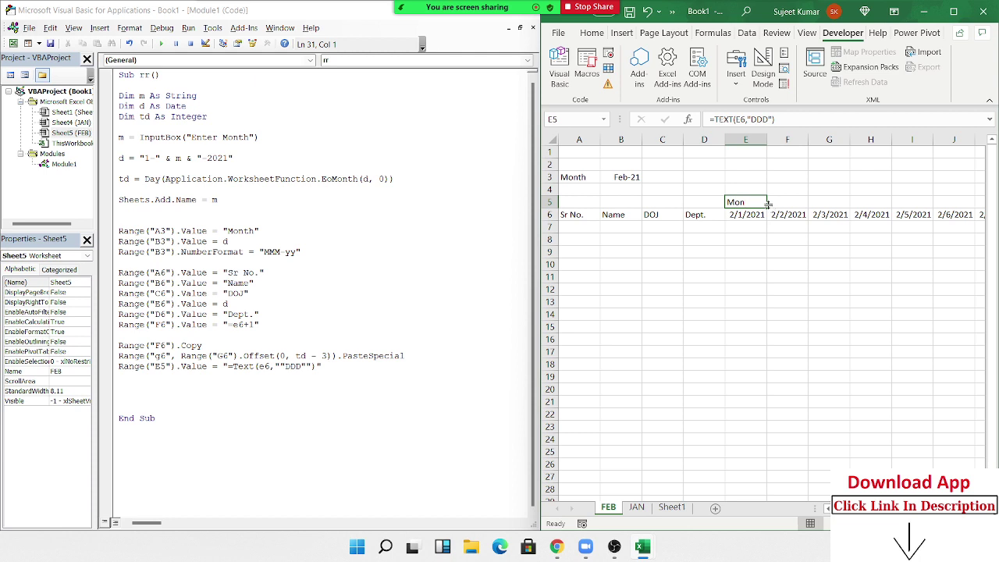
key(Down)
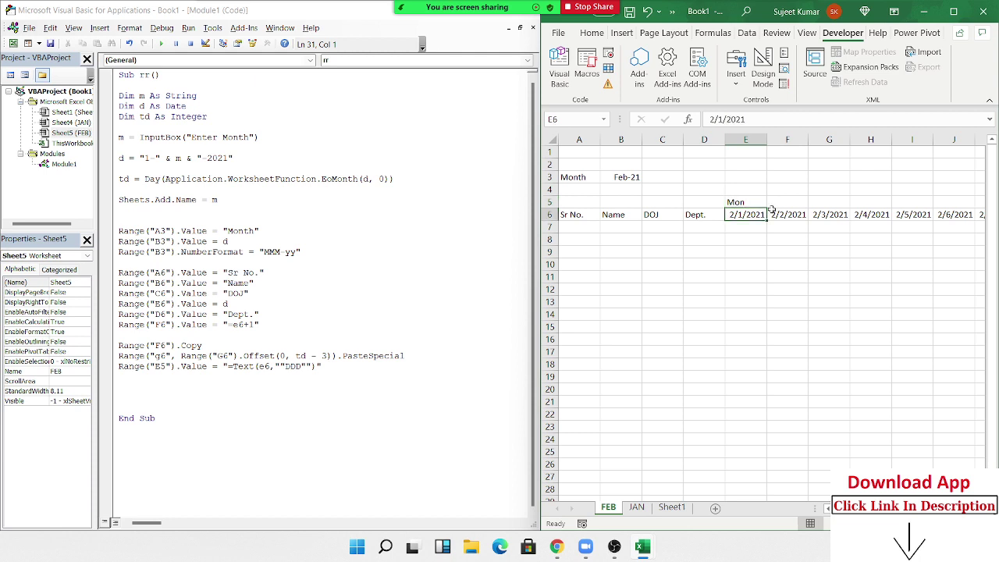
key(Right)
key(Right)
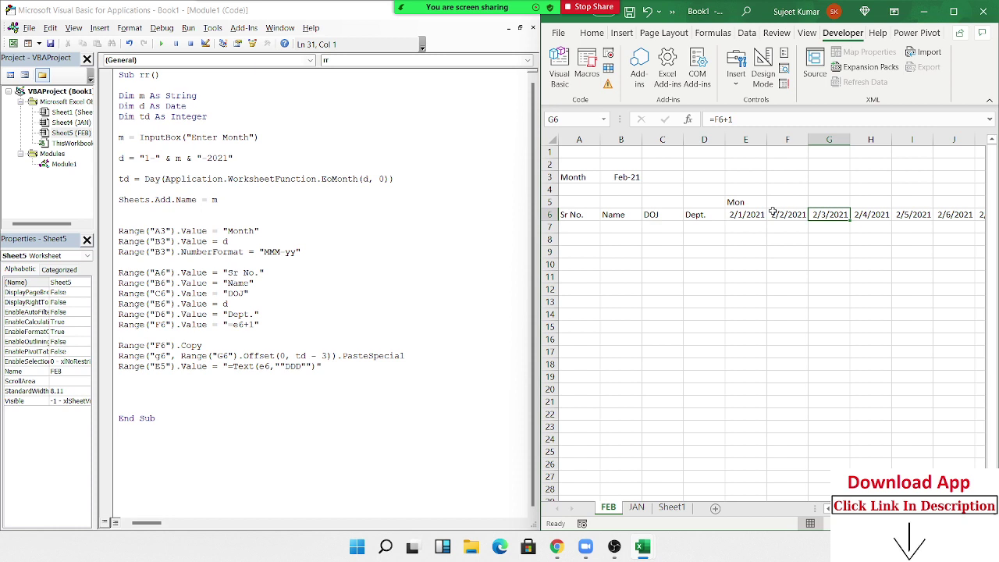
key(Left)
key(Left)
key(Left)
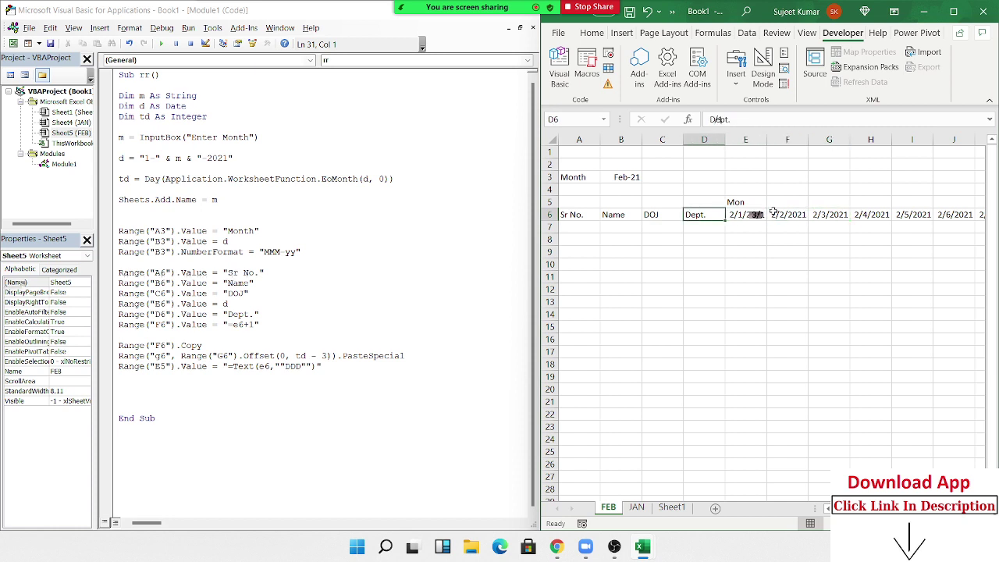
key(Up)
key(Right)
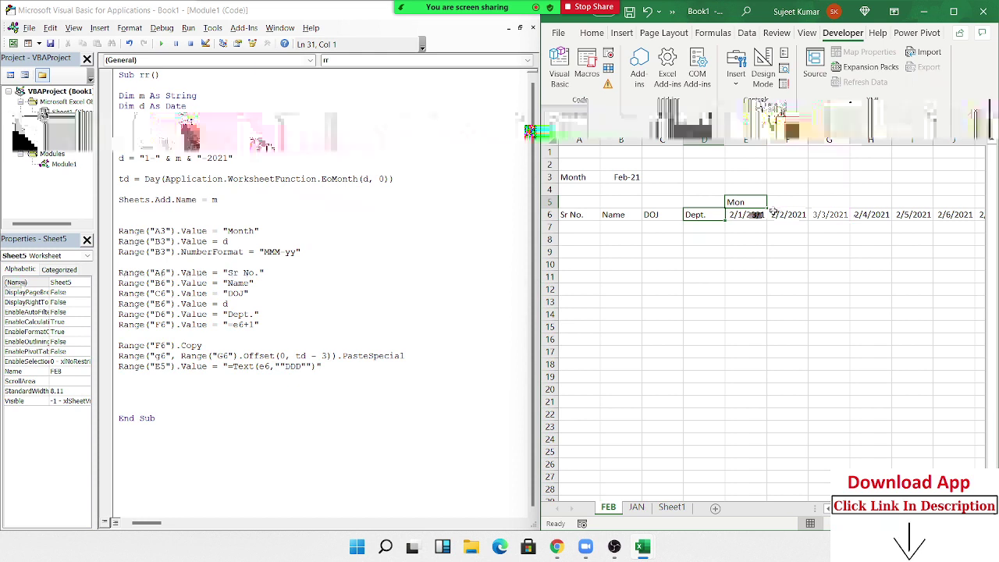
click(251, 376)
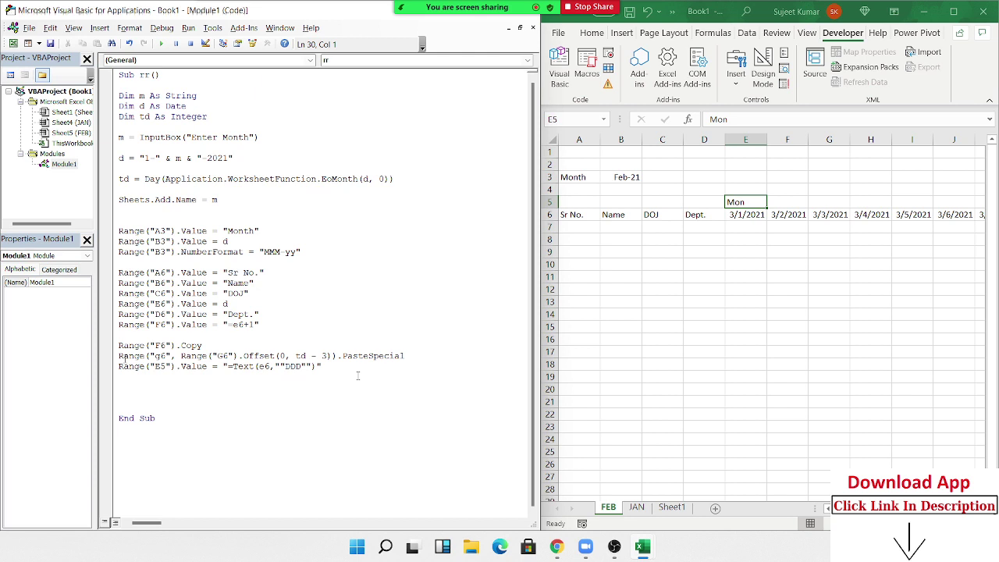
text(range)
text((")
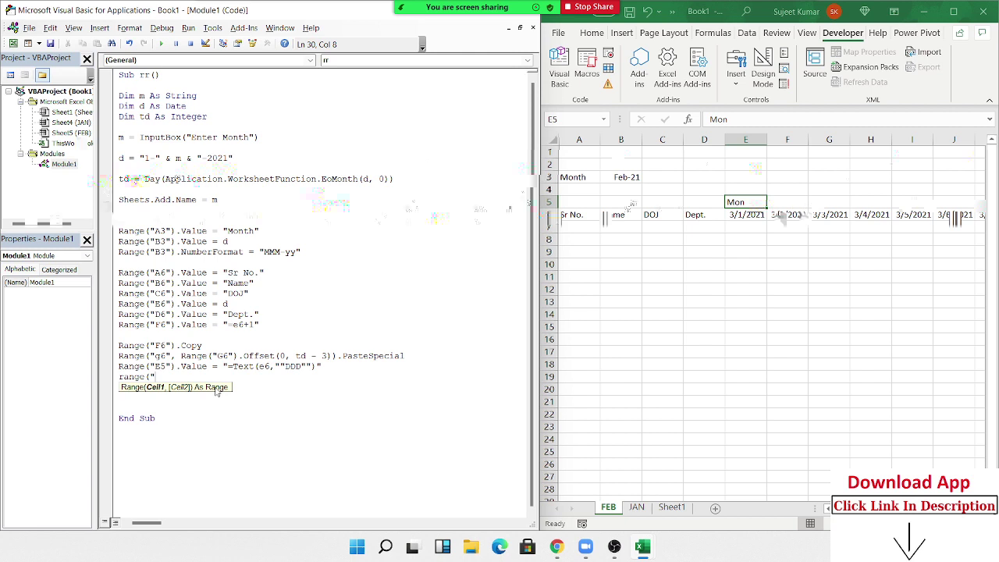
- Complete Range("e5").Copy and add a PasteSpecial into Range("f5") through Offset(0, td - 3)
text(e5").Copy)
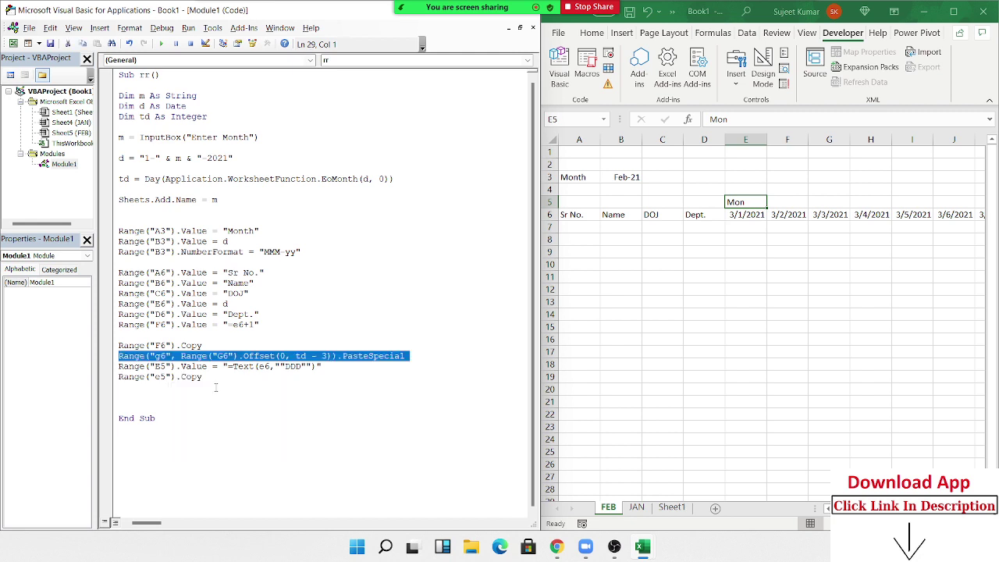
key(Down)
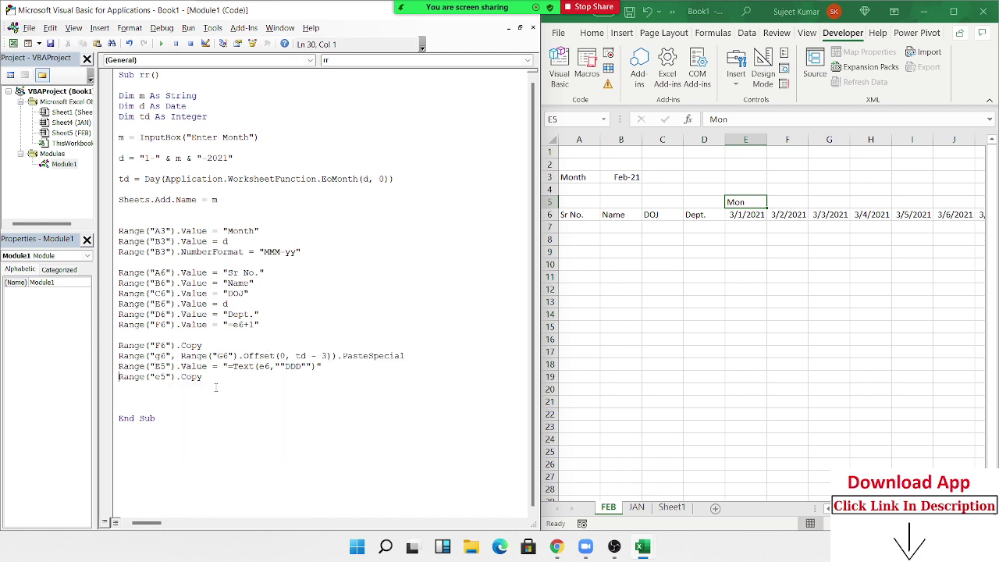
key(Down)
text(Range("g6", Range("G6").Offset(0, td - 3)).PasteSpecial)
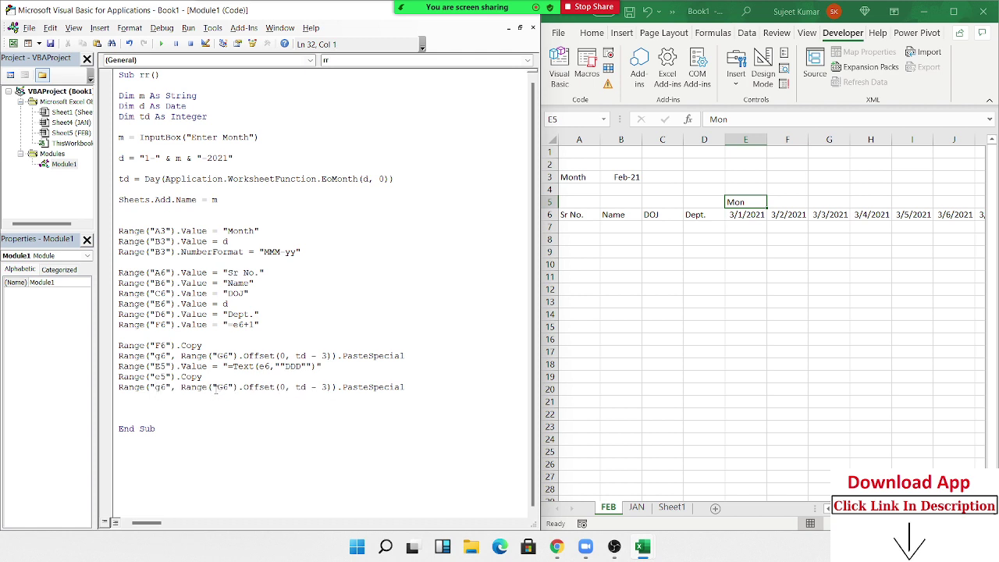
click(160, 386)
key(BackSpace)
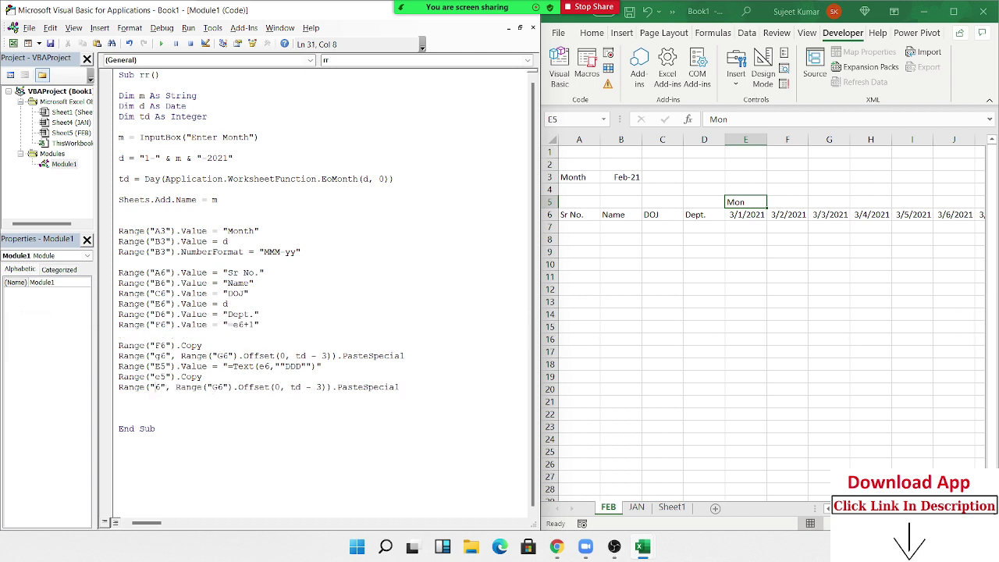
text(e)
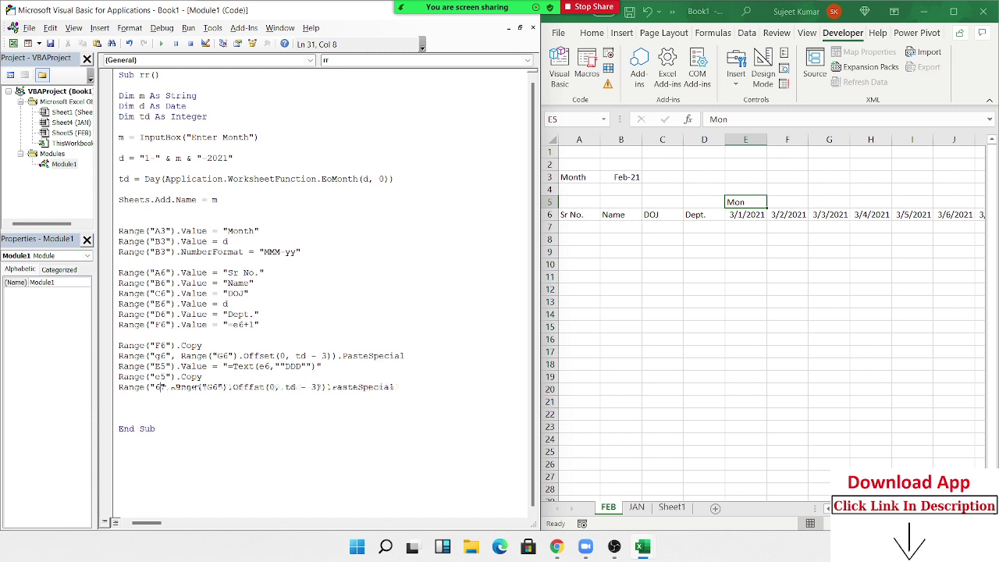
click(160, 386)
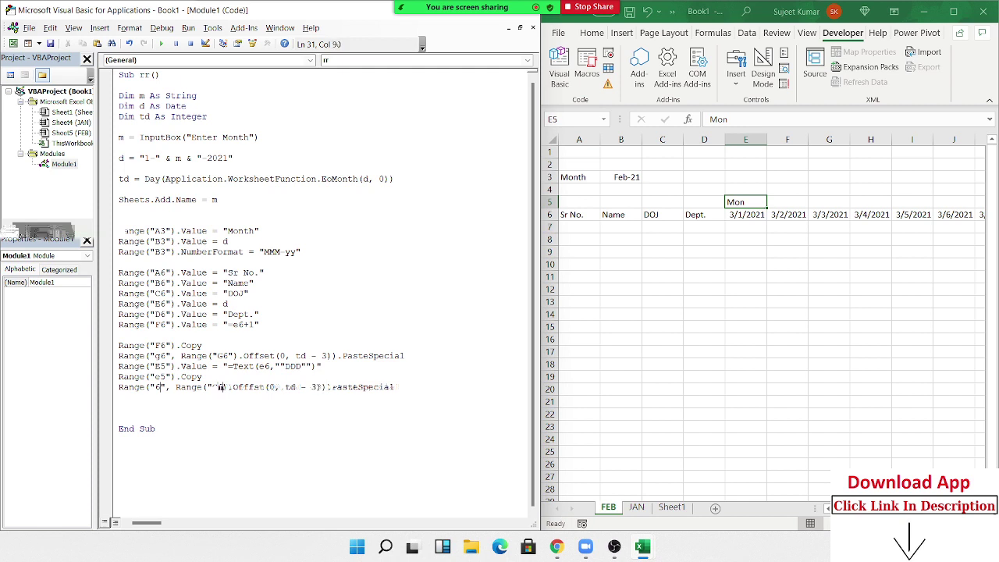
click(324, 386)
click(824, 205)
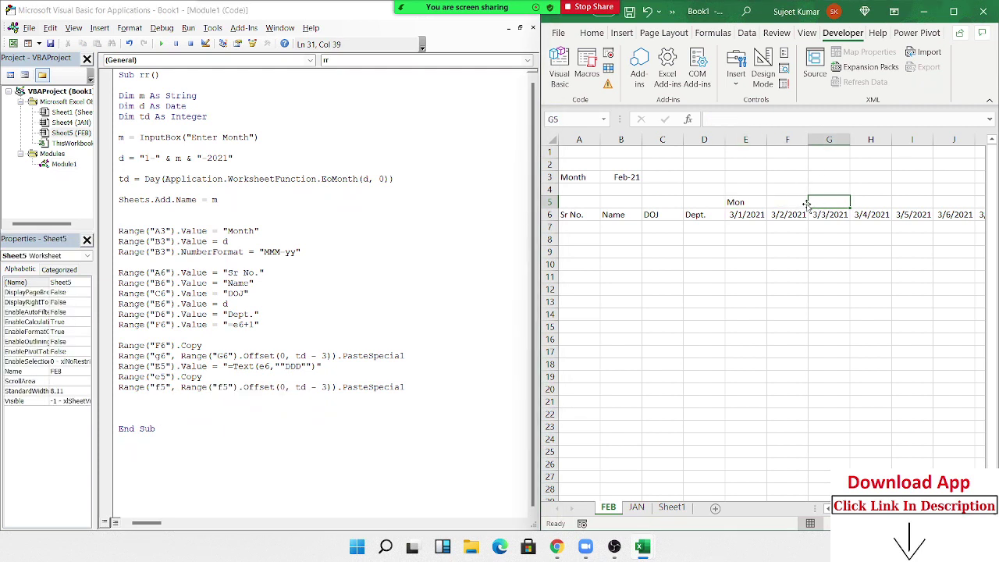
- Inspect cells F5, F6 and G6 on the sheet to check the weekday and date pattern
click(796, 202)
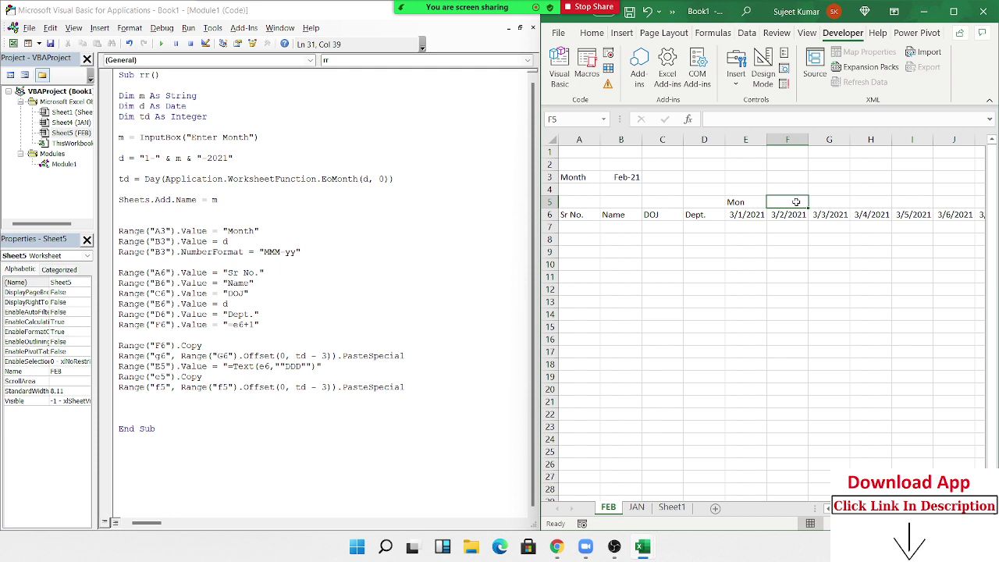
click(792, 214)
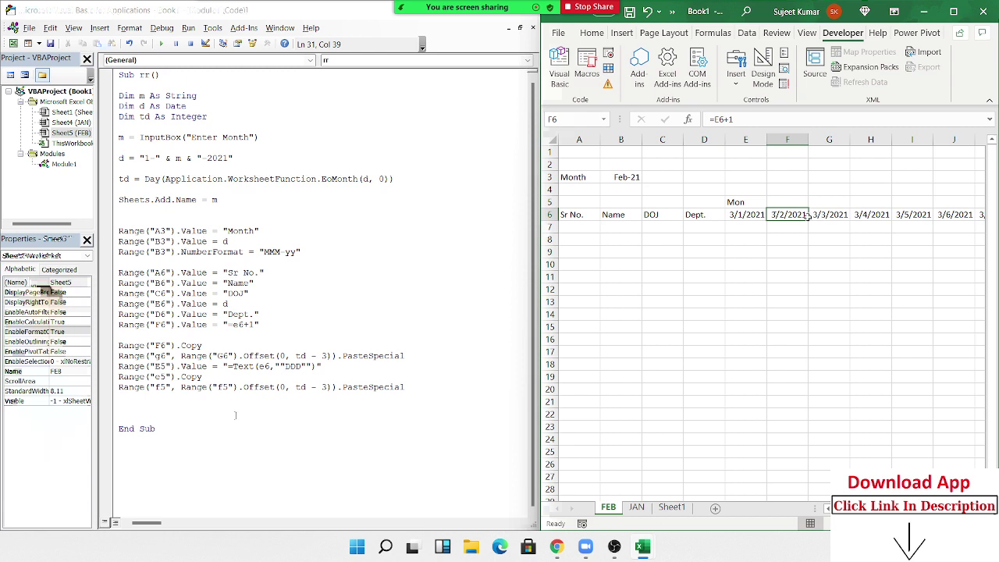
key(ctrl+c)
click(827, 214)
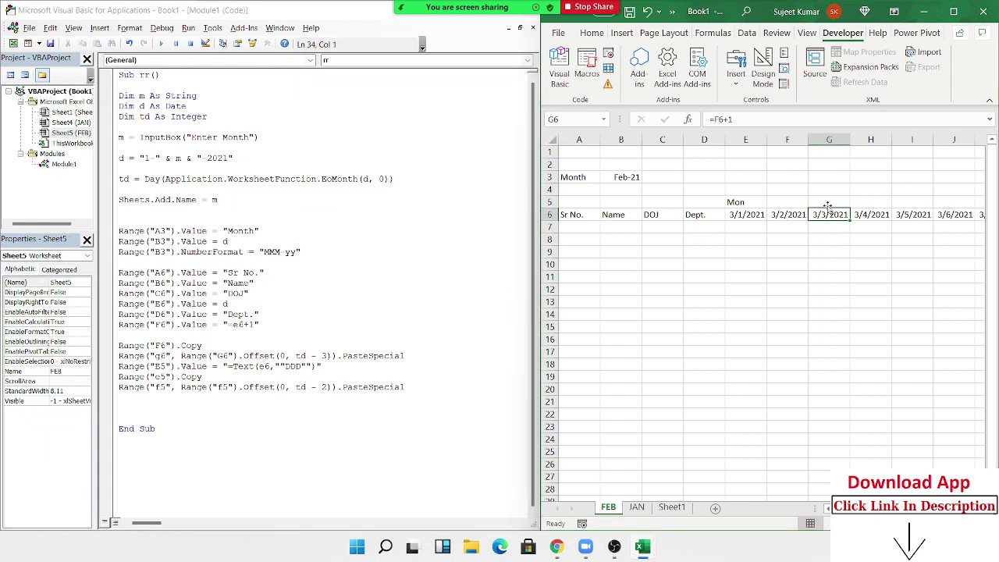
click(827, 204)
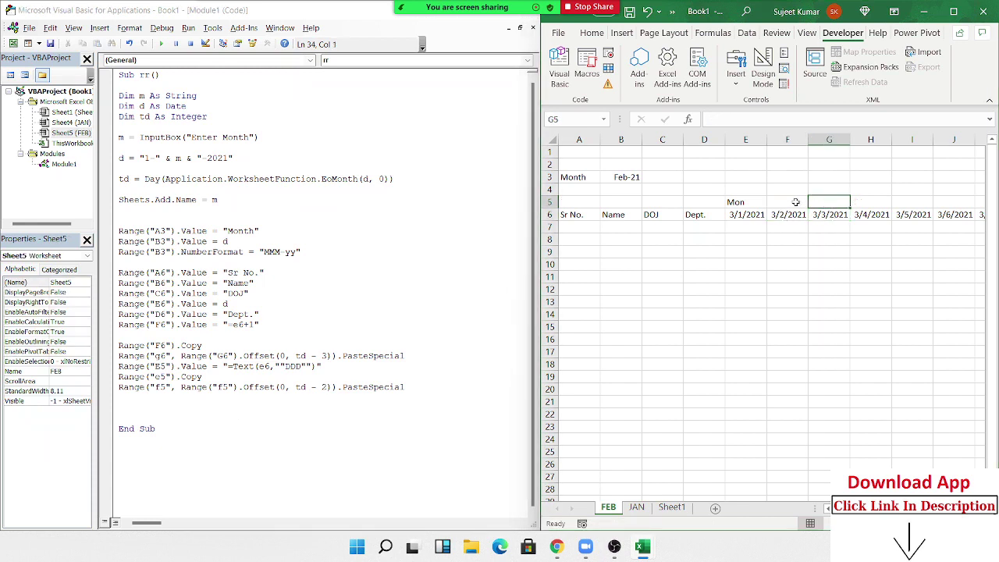
click(794, 202)
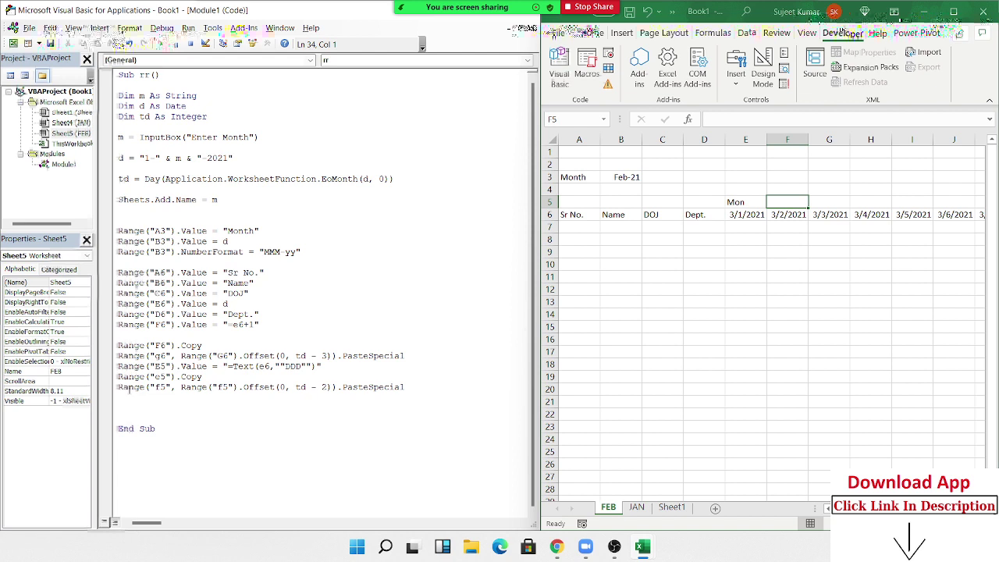
- Below the PasteSpecial line, type range("a5",range("A6").End(xlToRight)) using IntelliSense
click(128, 394)
text(range)
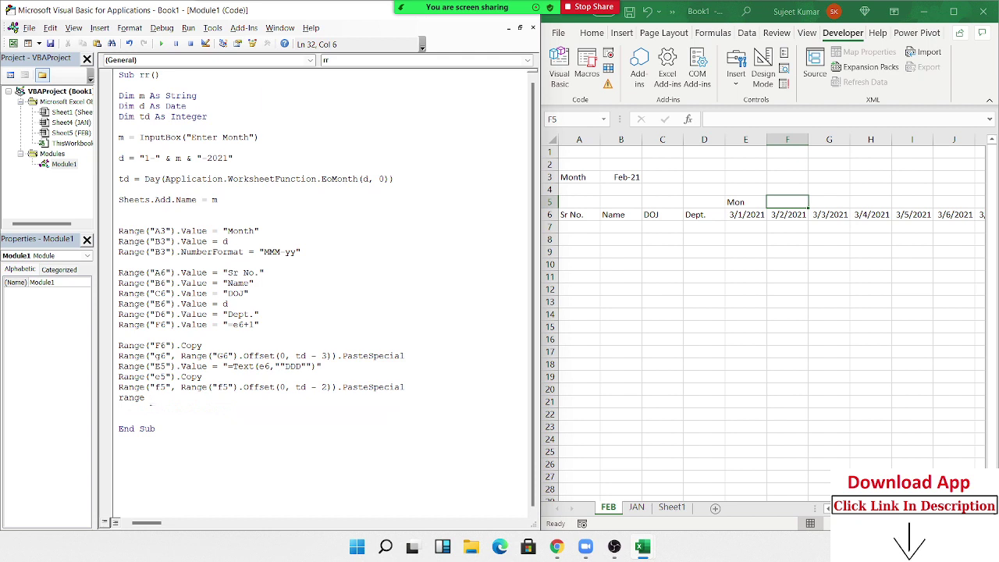
text(()
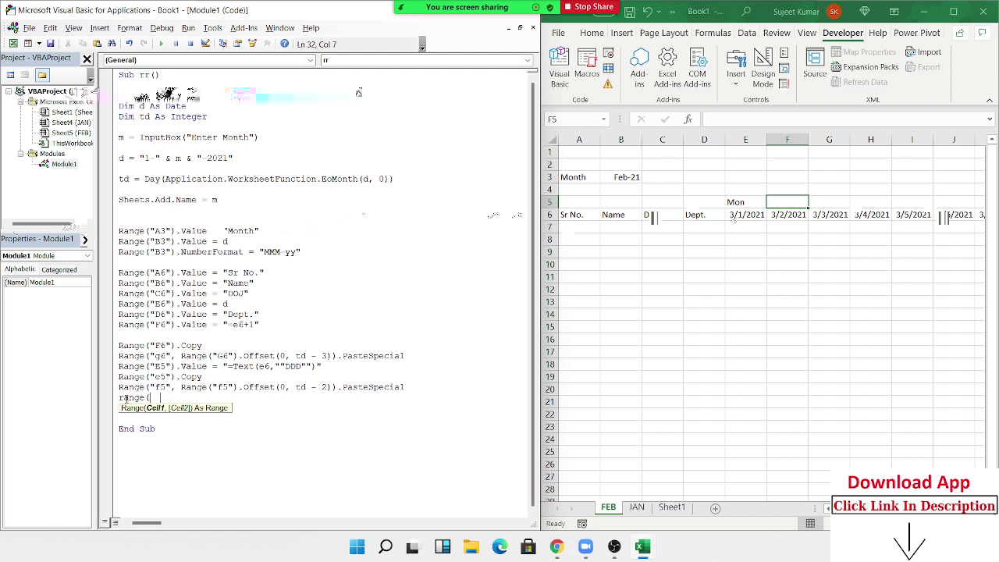
text("a)
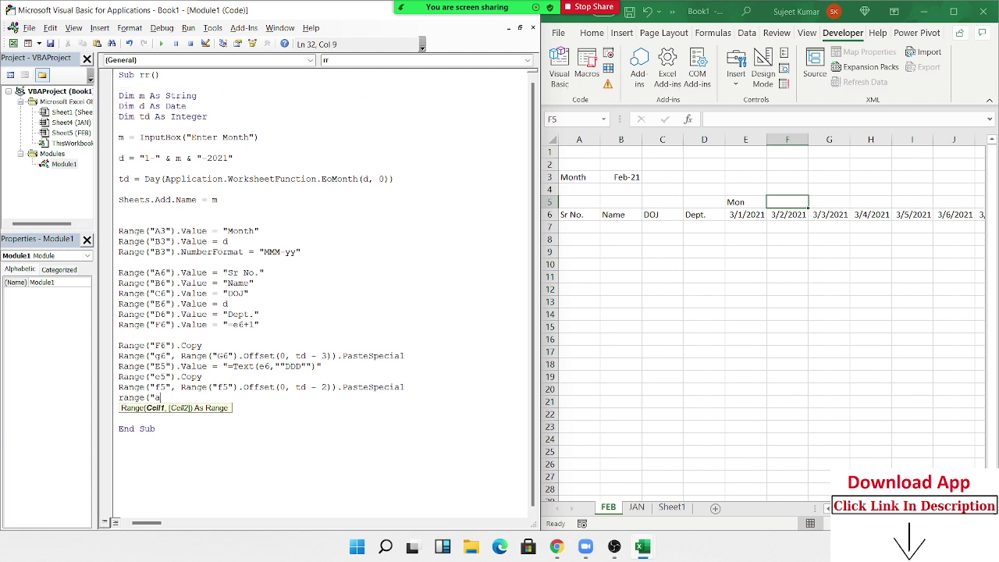
text(5)
text(")
text(,range)
text(("A6)
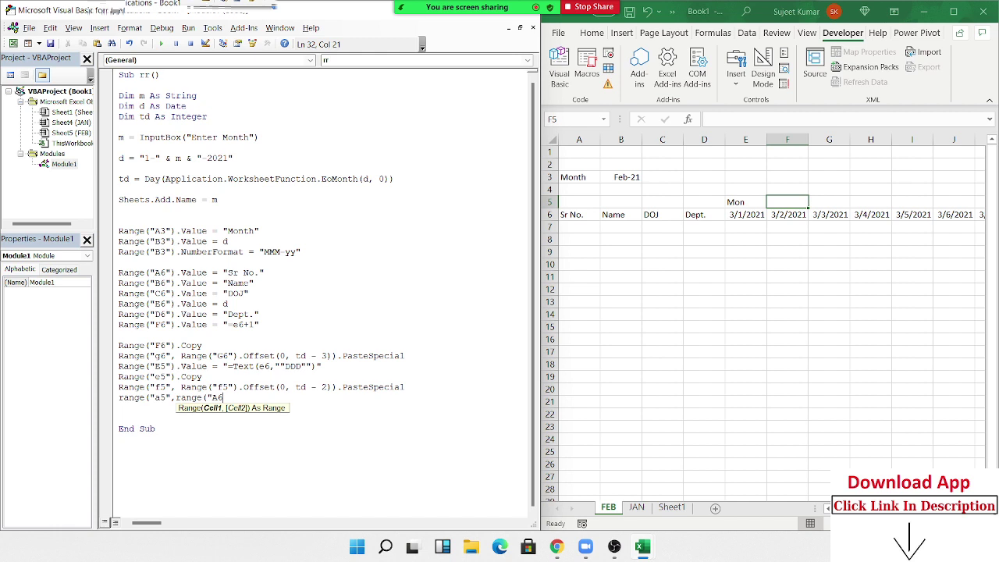
text(").ce)
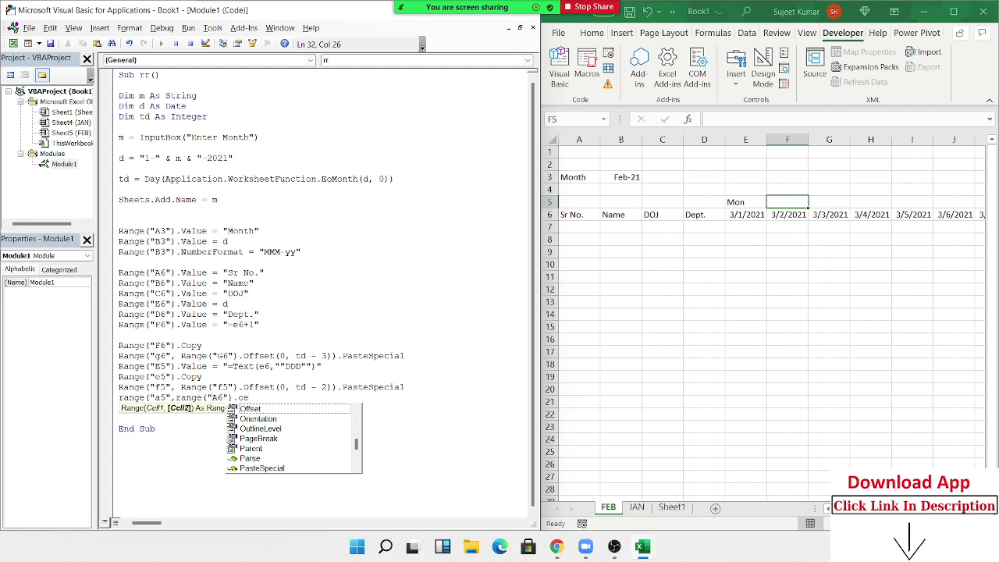
key(BackSpace)
key(BackSpace)
text(en)
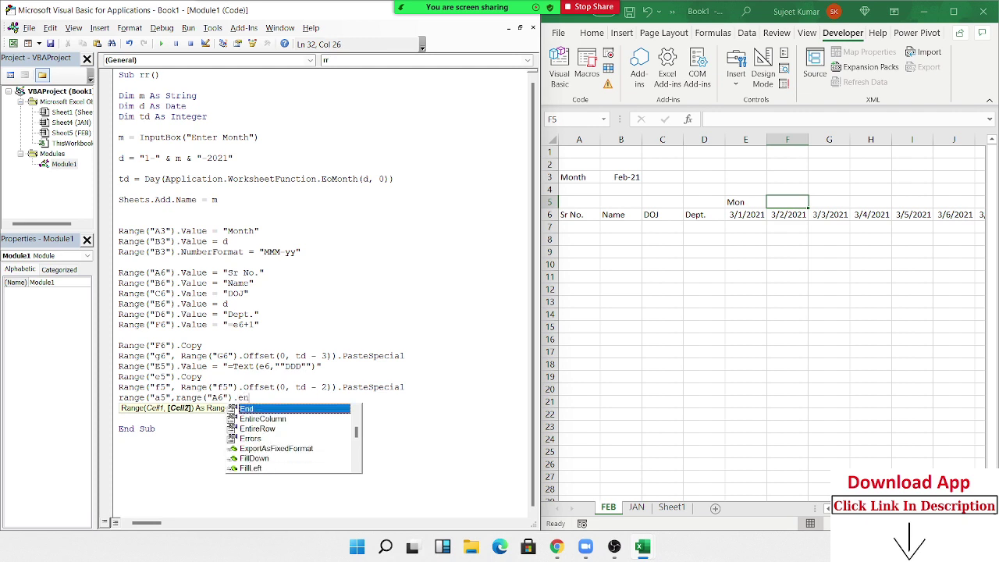
key(Tab)
text(()
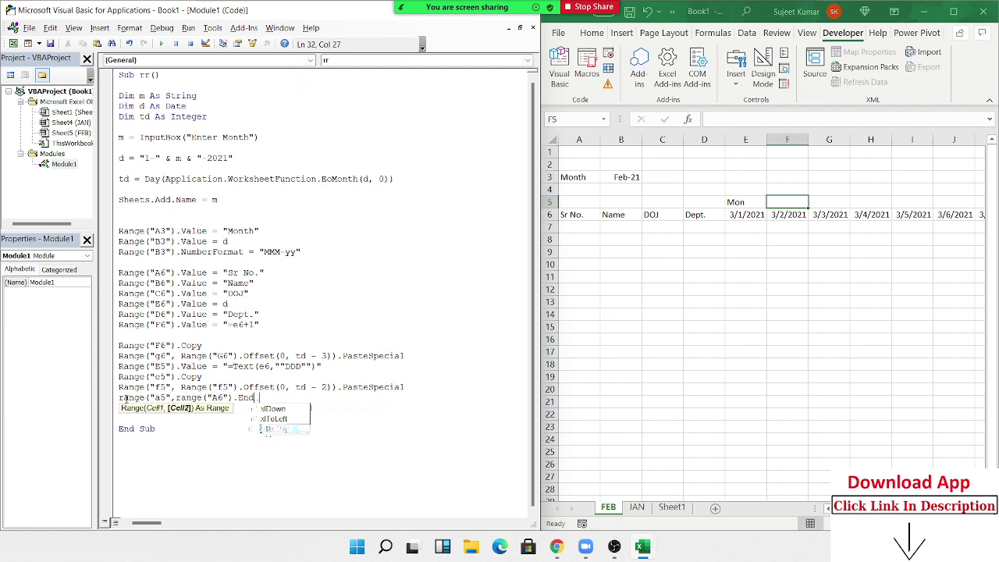
key(Tab)
text())
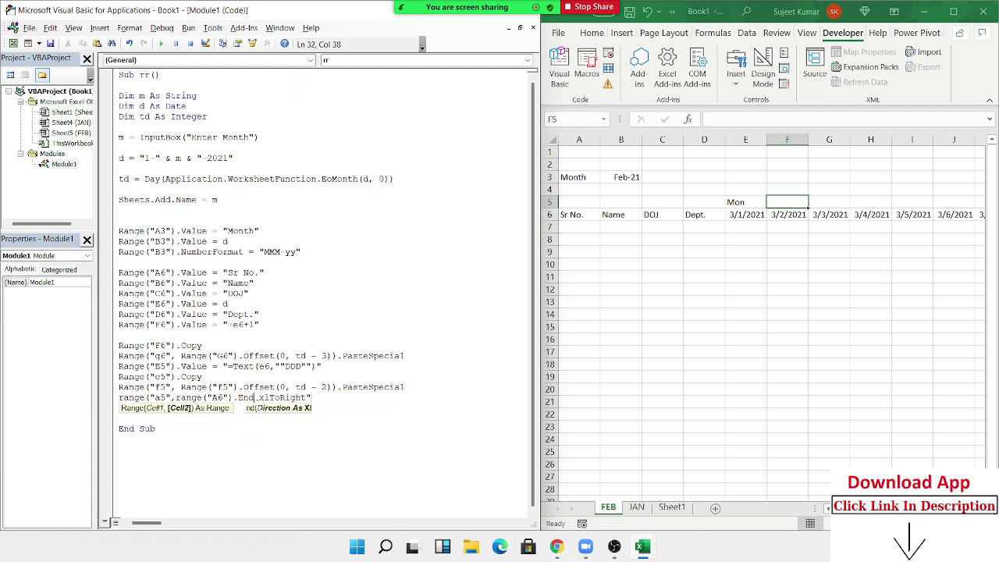
text())
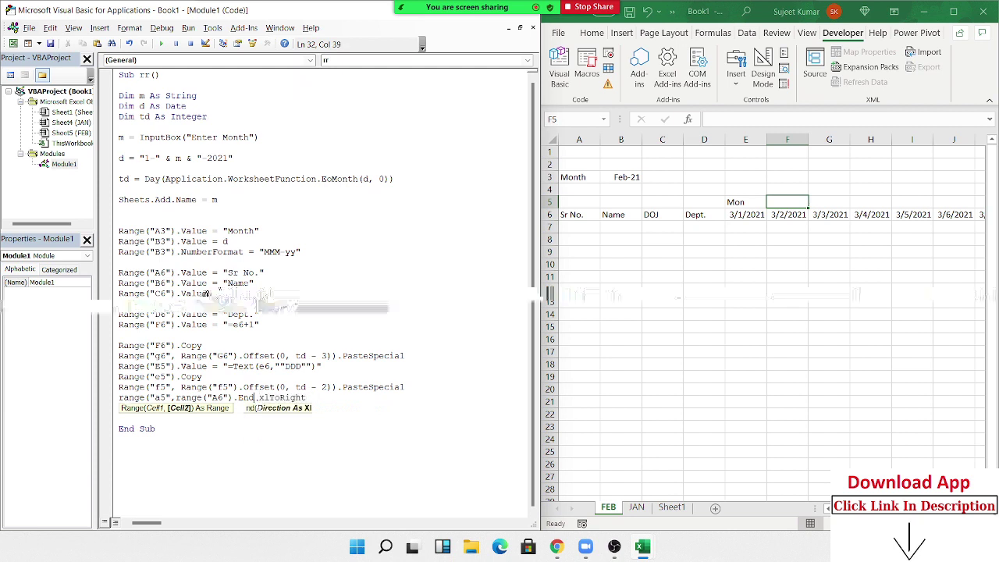
text())
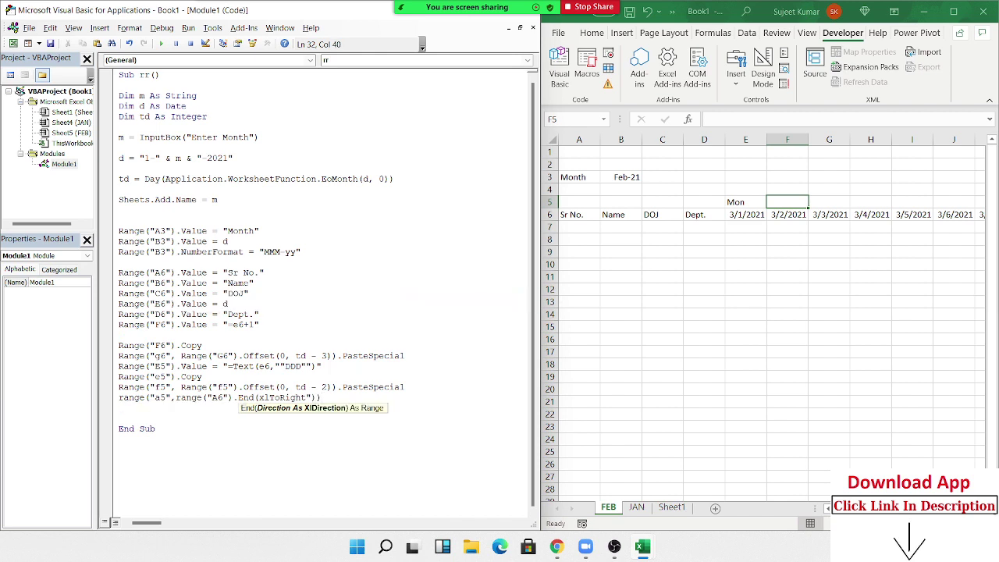
text(.s)
key(BackSpace)
- Check the Sr No. header in A6, then finish the line with .select and remove the stray quote
click(579, 214)
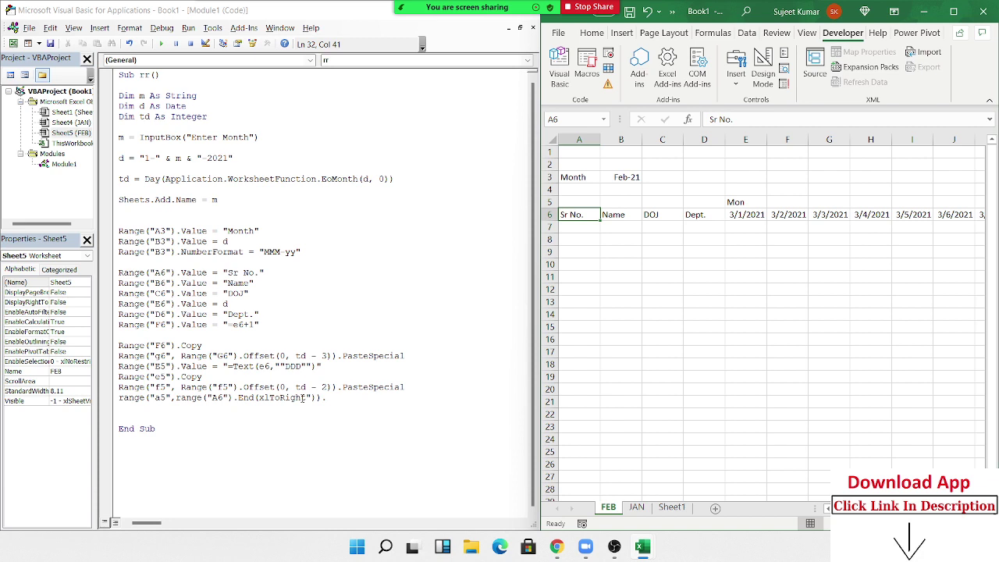
click(302, 398)
text(")
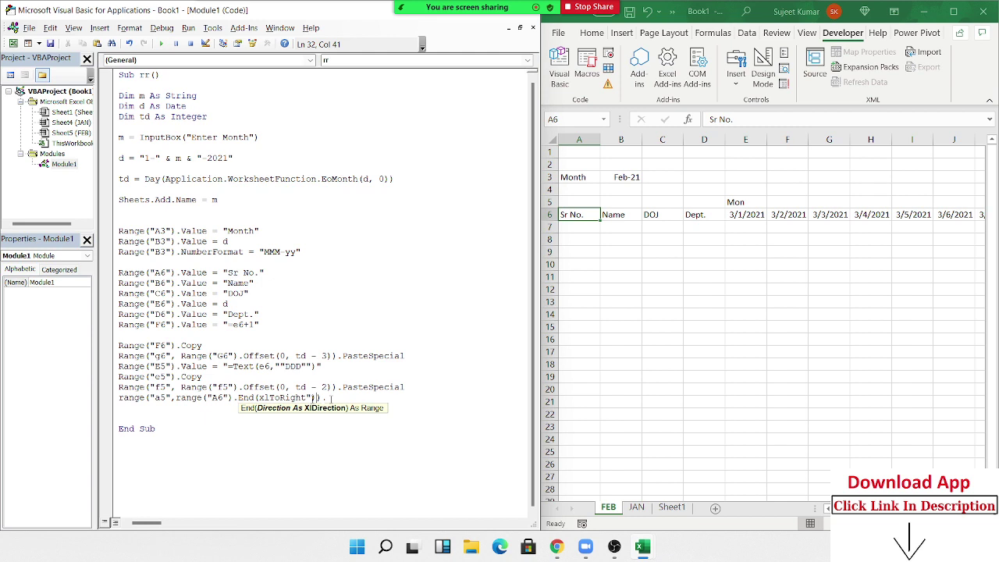
text(select)
key(Return)
key(Return)
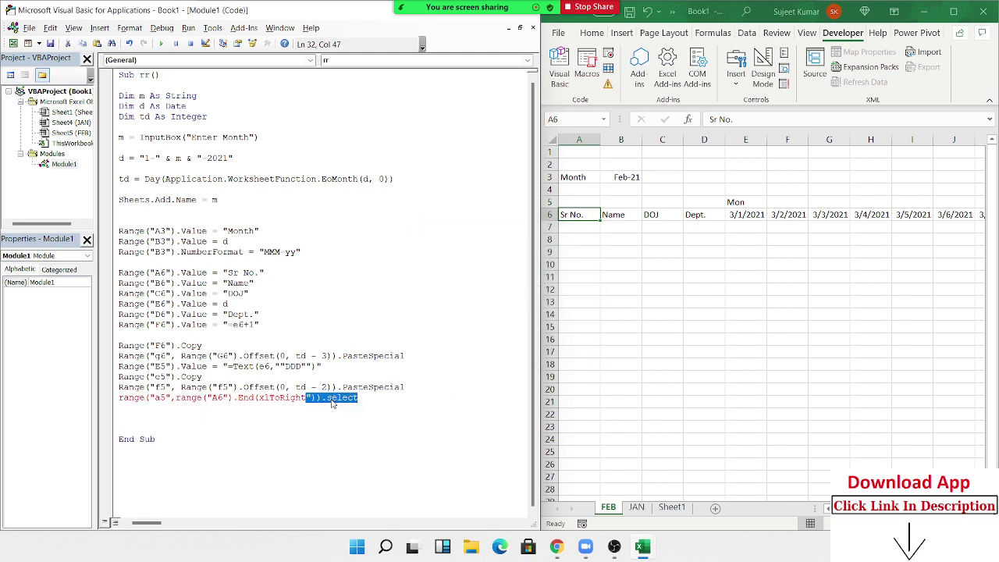
key(Left)
key(Delete)
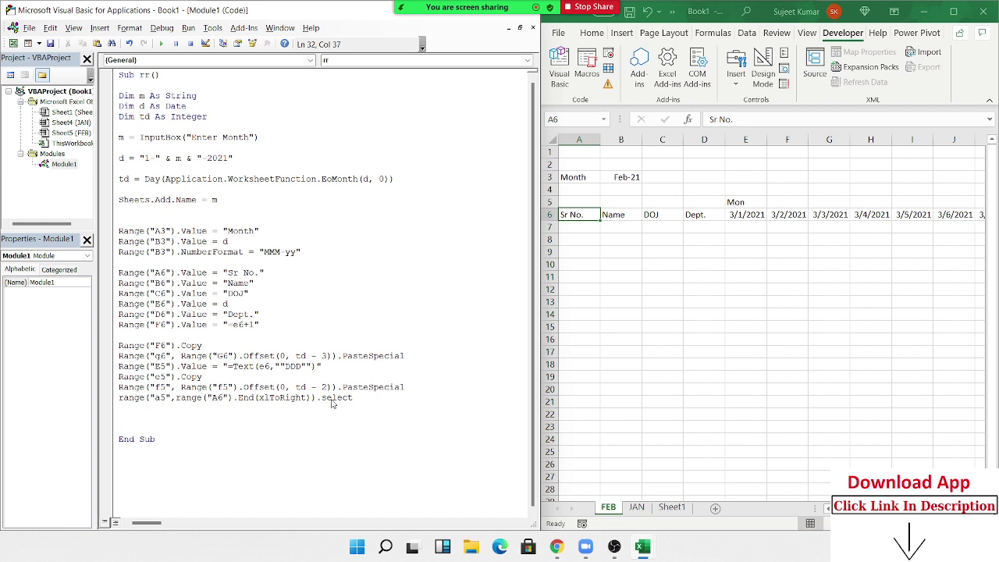
- On a new line, type range(selection,selection.offset(10,0)).bo to begin a Borders statement
key(Down)
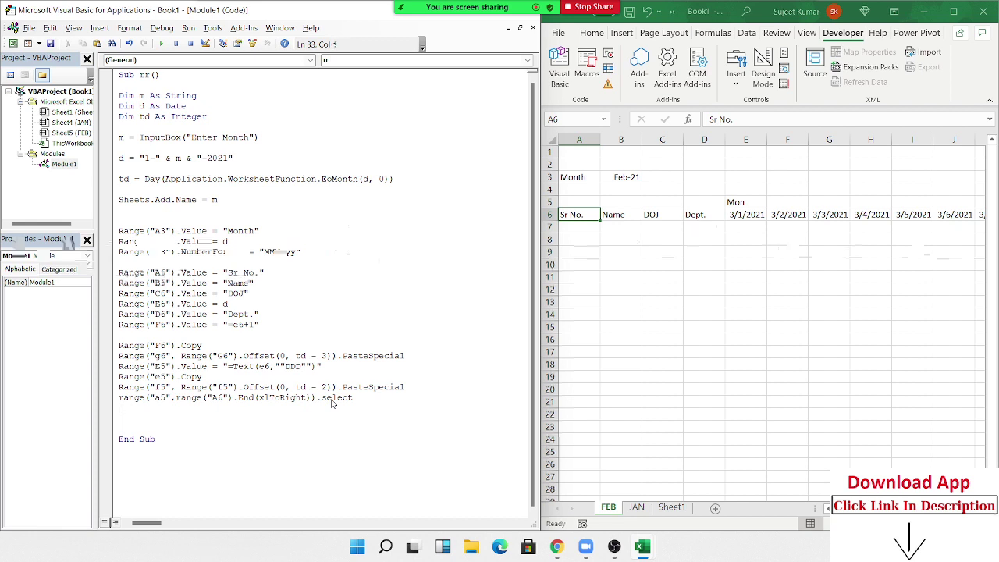
key(F5)
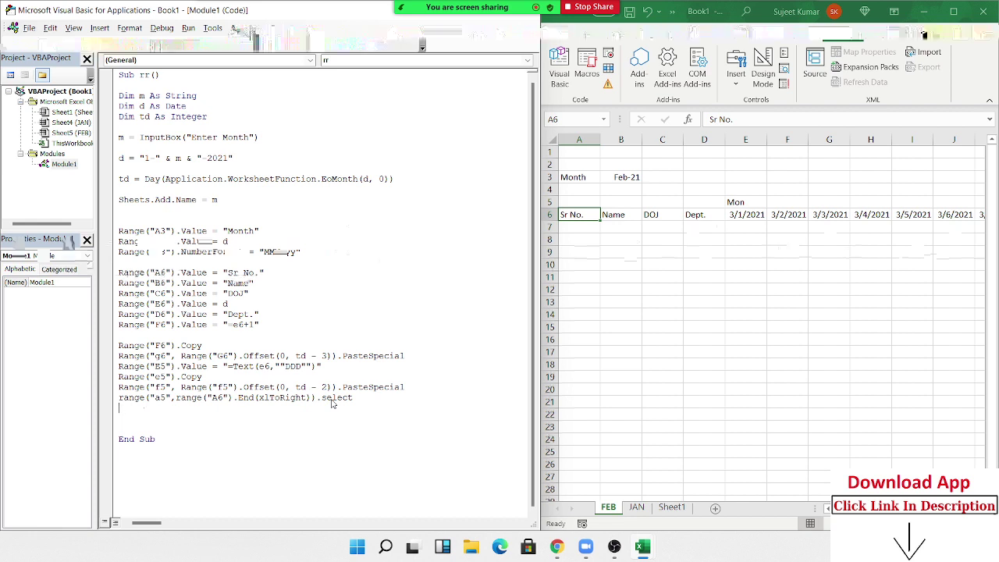
text(range(selection)
text(,selecti)
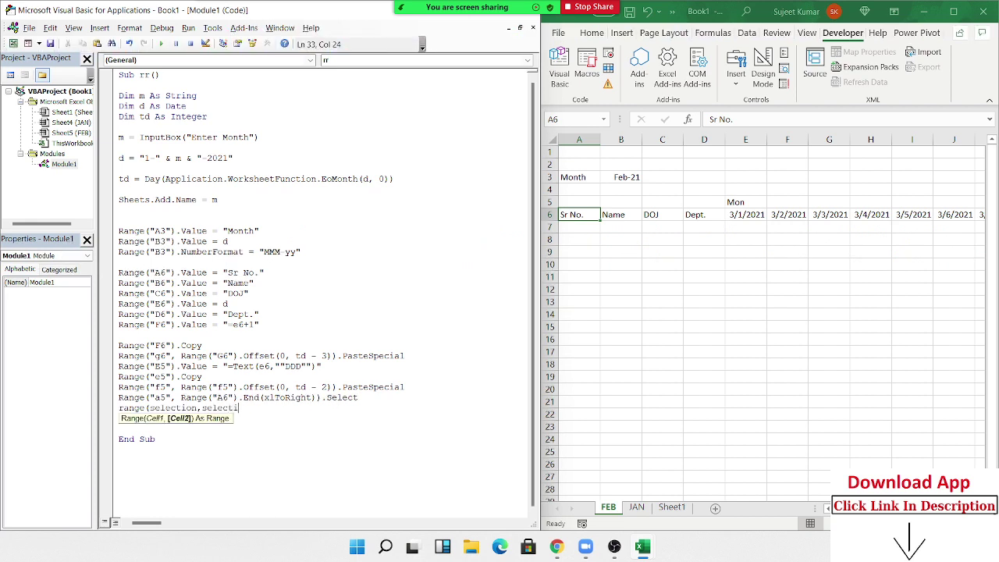
text(on.End)
text((xl)
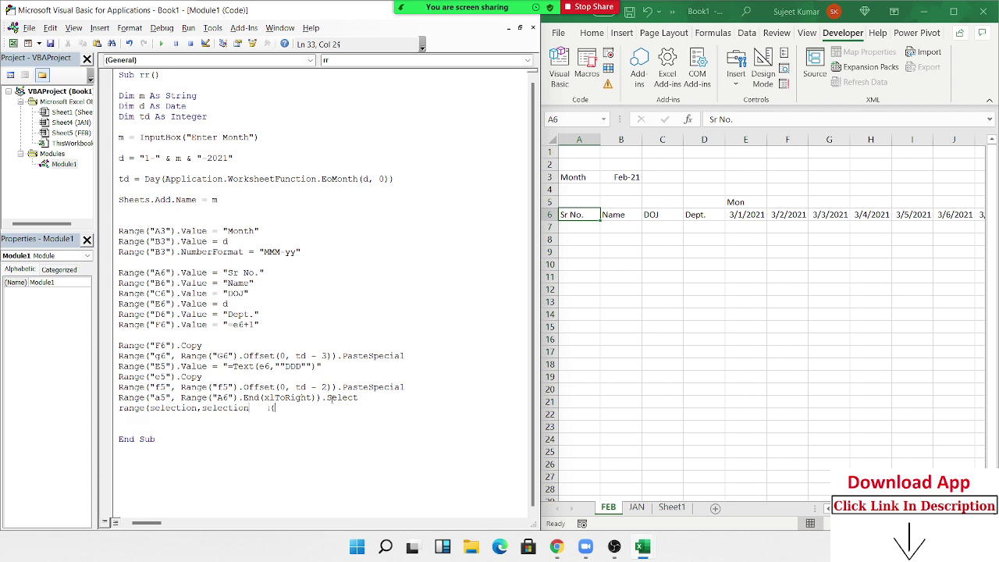
text(down)
key(BackSpace)
key(BackSpace)
key(BackSpace)
key(BackSpace)
key(BackSpace)
key(BackSpace)
key(BackSpace)
key(BackSpace)
key(BackSpace)
key(BackSpace)
text(.end()
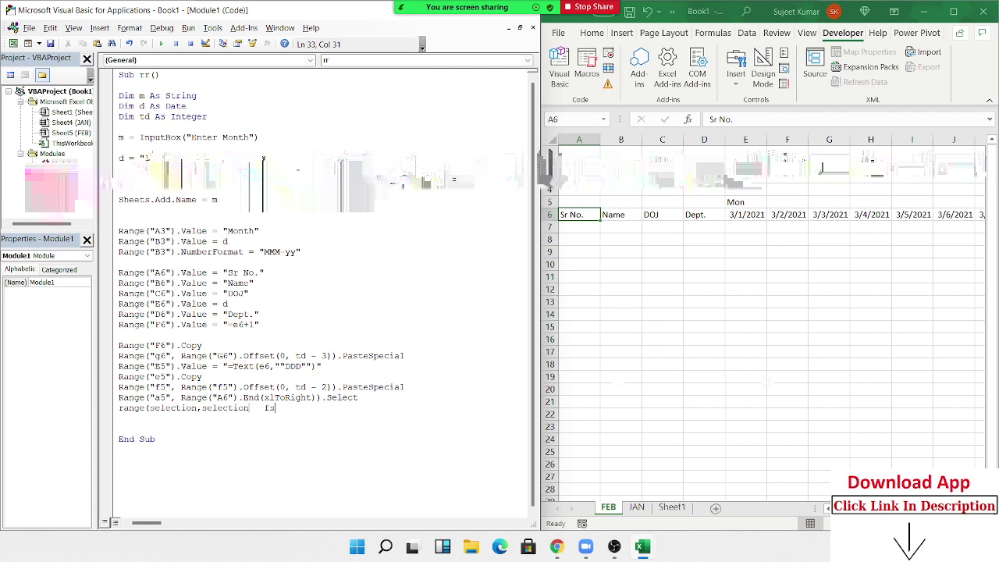
text(1)).)
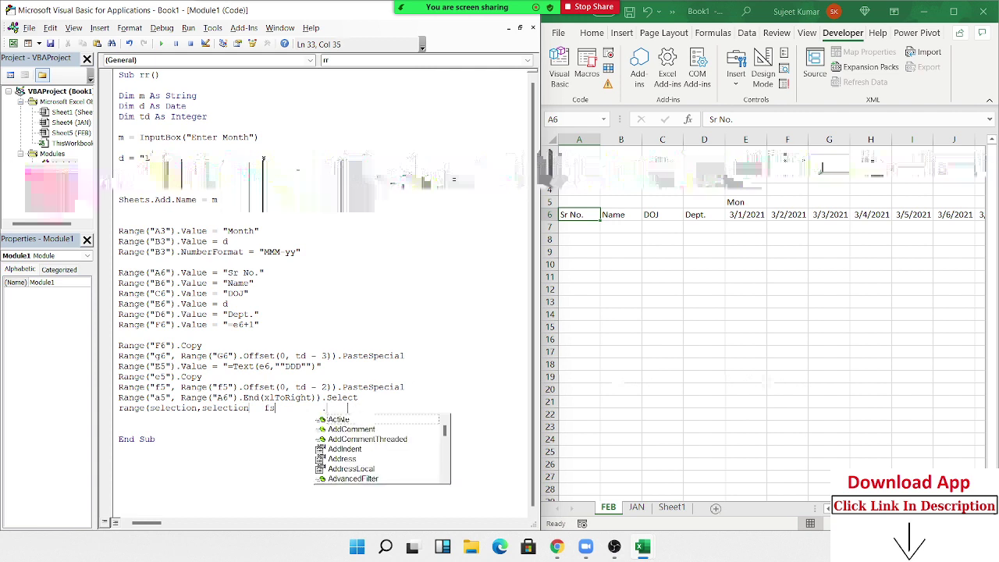
text(0,0))
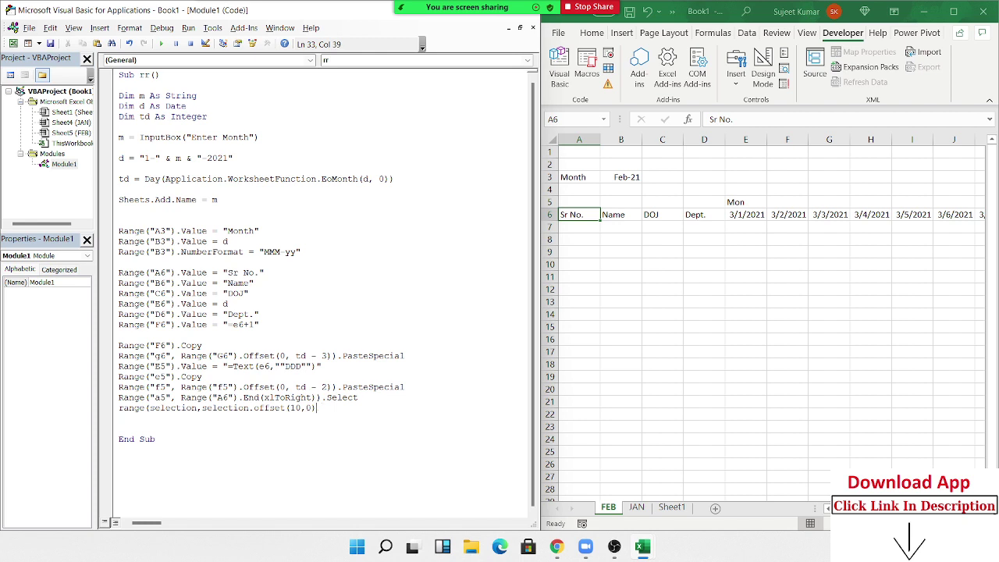
text().)
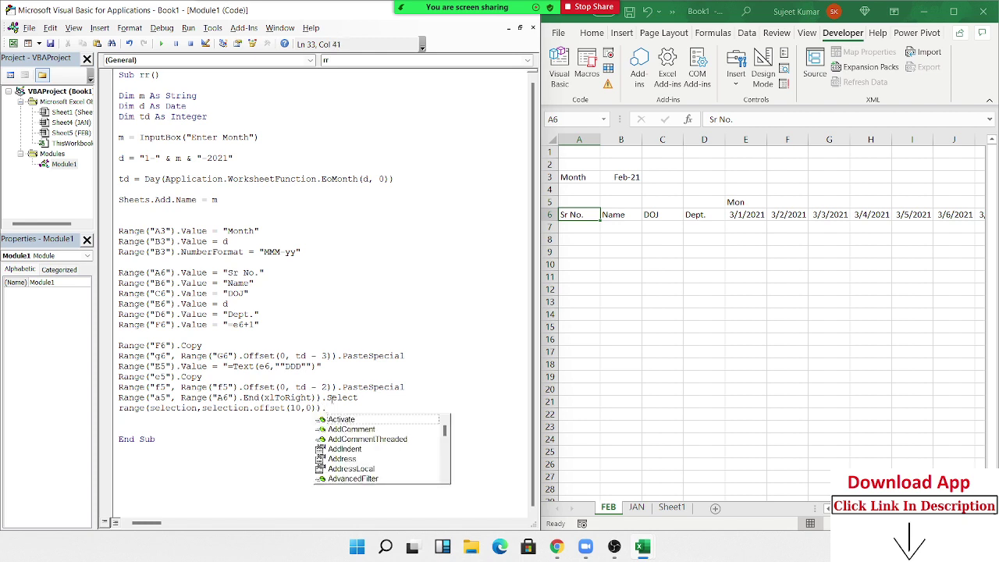
text(bo)
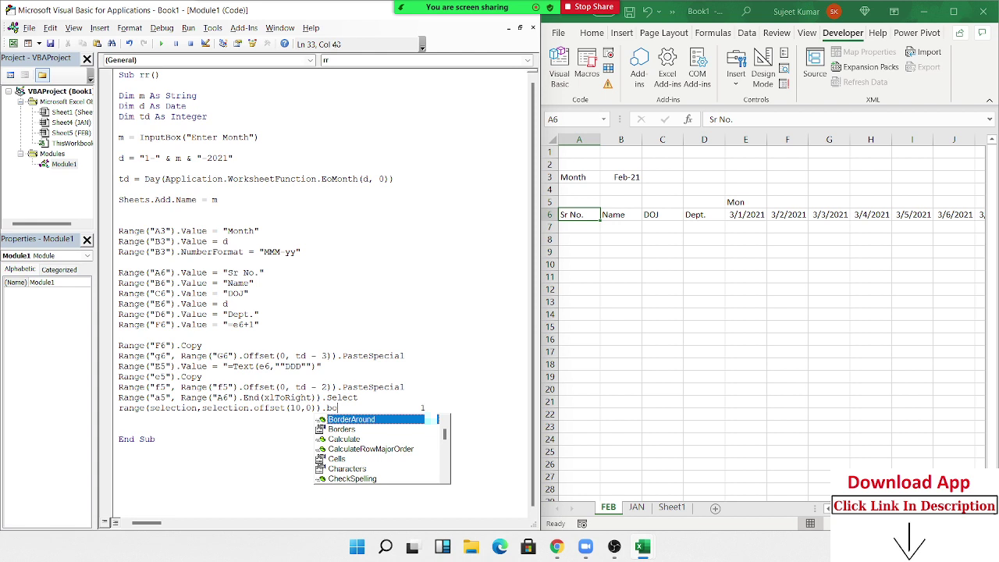
- Delete the FEB sheet, then step into macro rr twice with F8
right_click(603, 514)
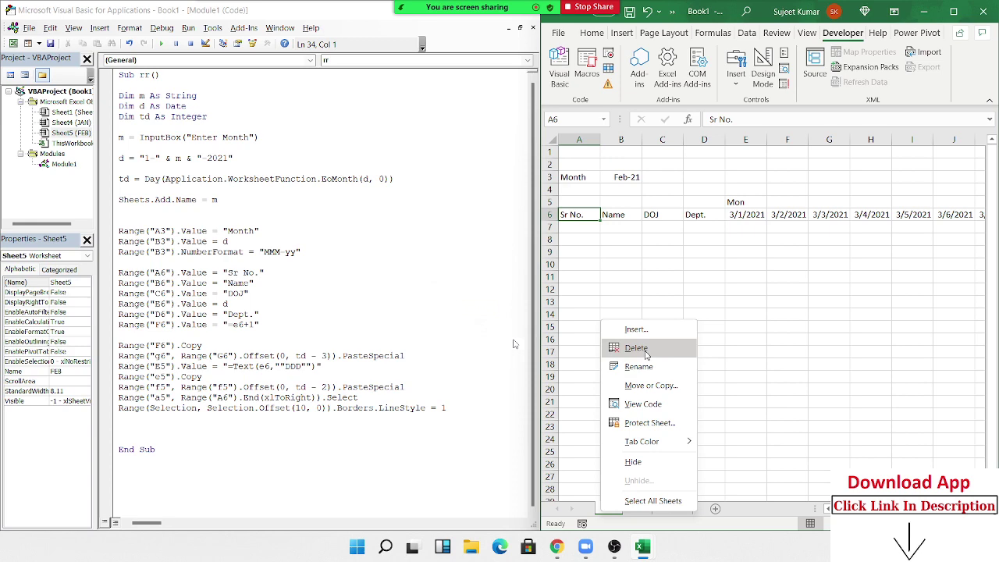
click(645, 355)
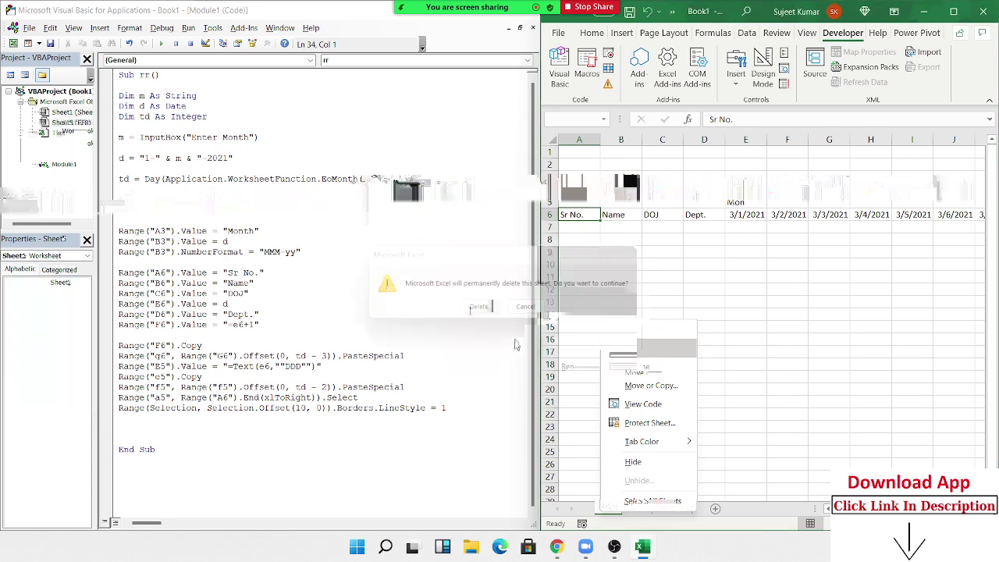
click(270, 299)
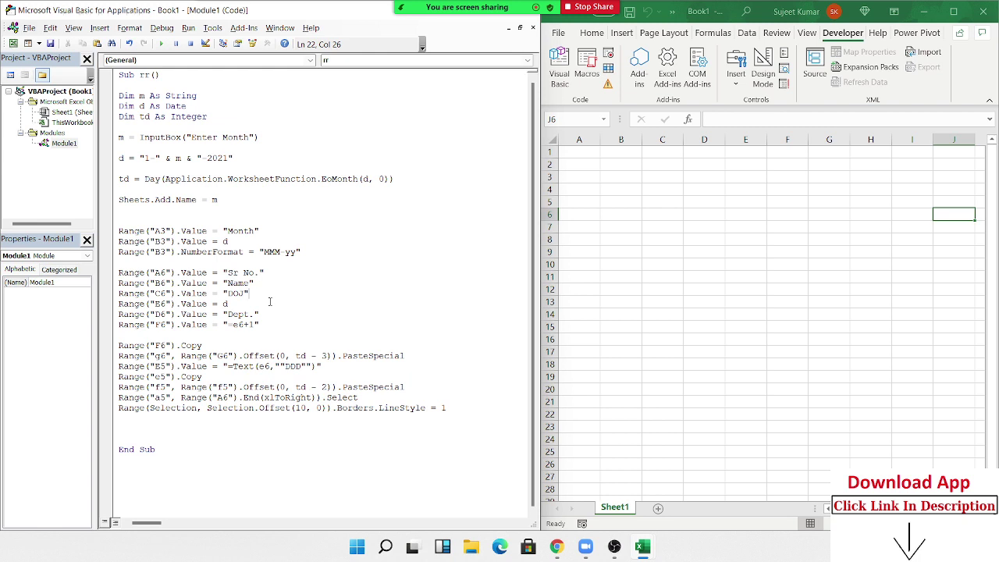
key(F8)
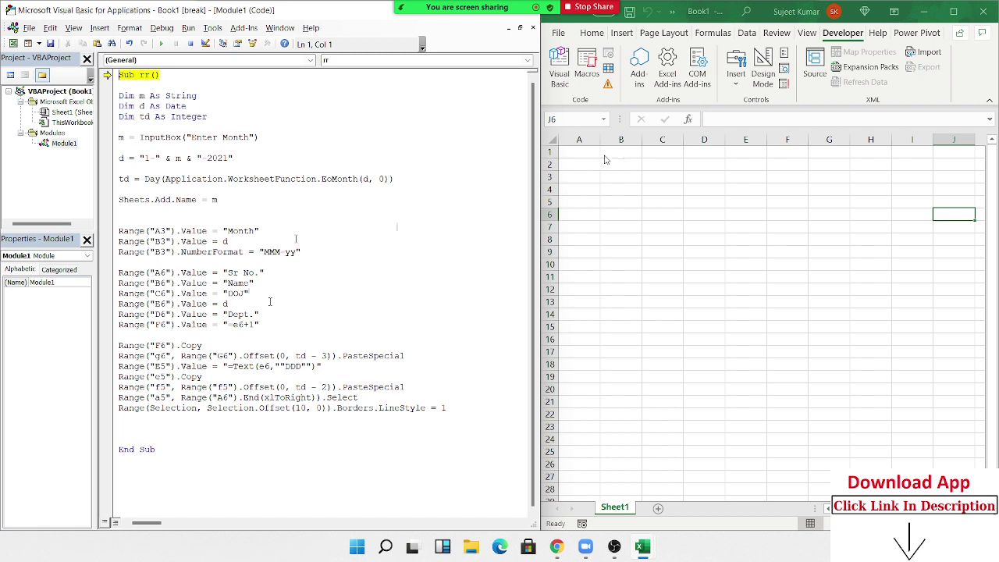
key(F8)
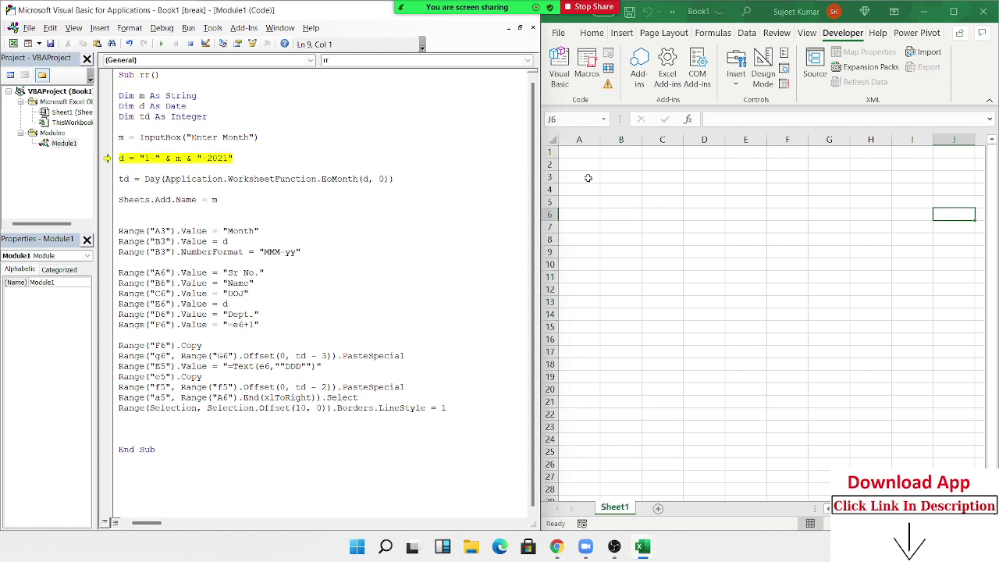